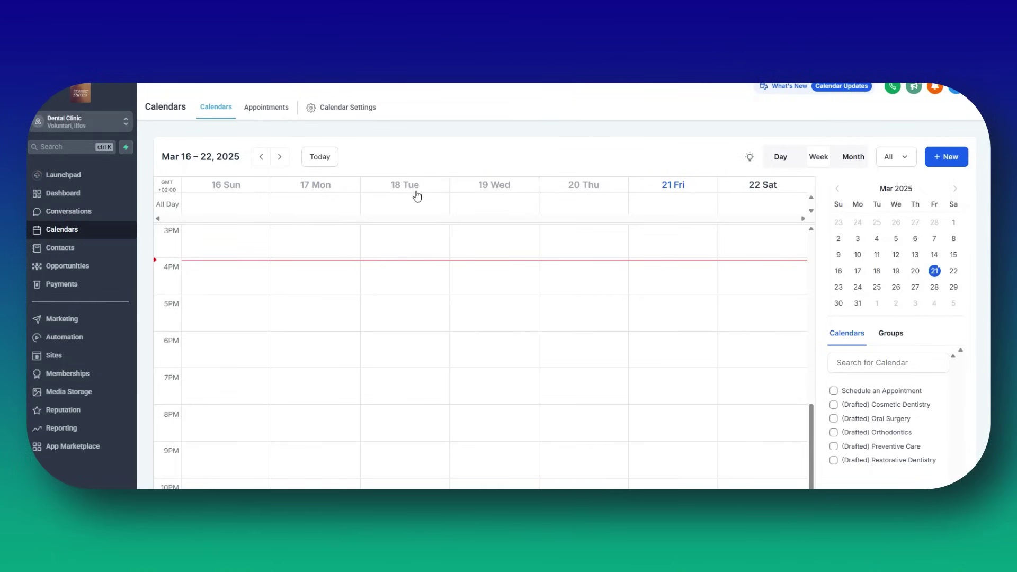
# Browse the weeks of March 12, 27 and 22, 2025 and select the Schedule an Appointment calendar.
pyautogui.click(896, 255)
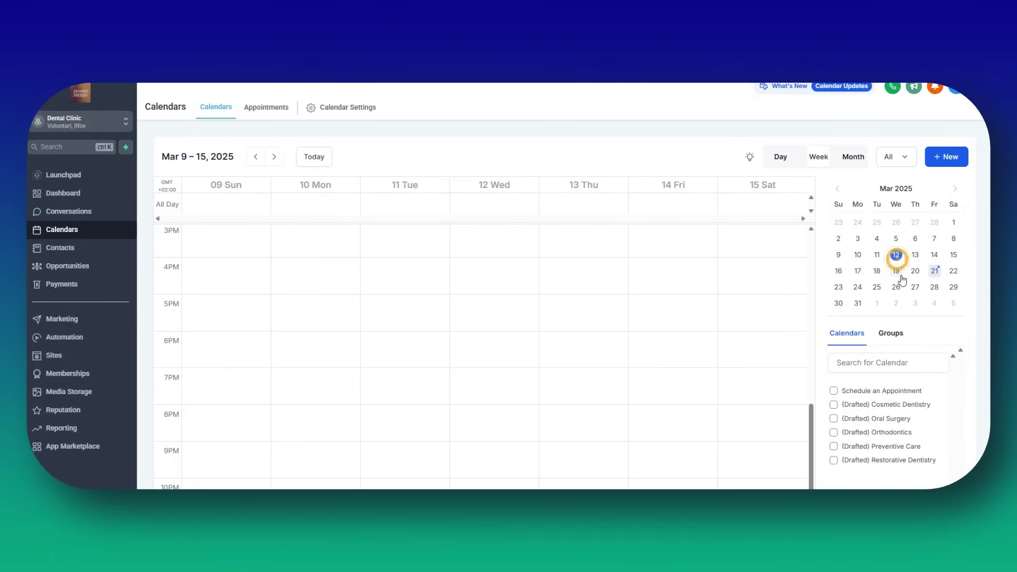
pyautogui.click(917, 287)
pyautogui.click(952, 275)
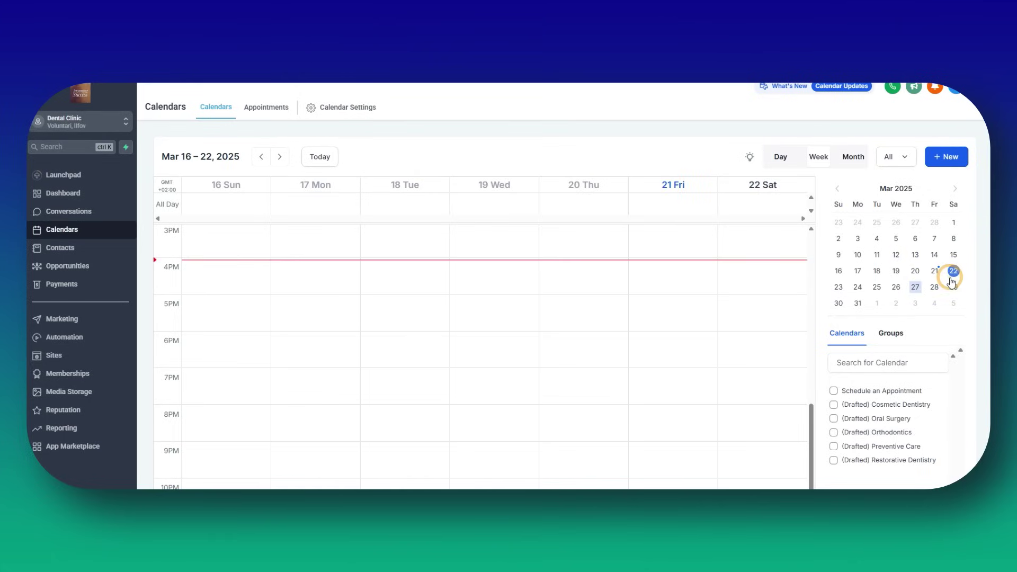
pyautogui.click(840, 395)
# Open the appointments list and start a new appointment.
pyautogui.click(263, 109)
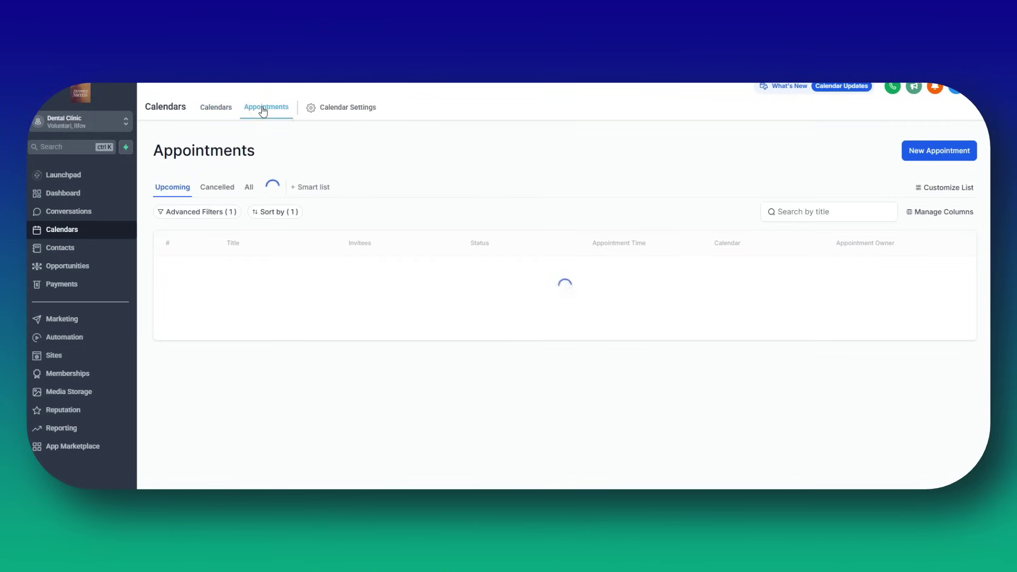
pyautogui.click(924, 149)
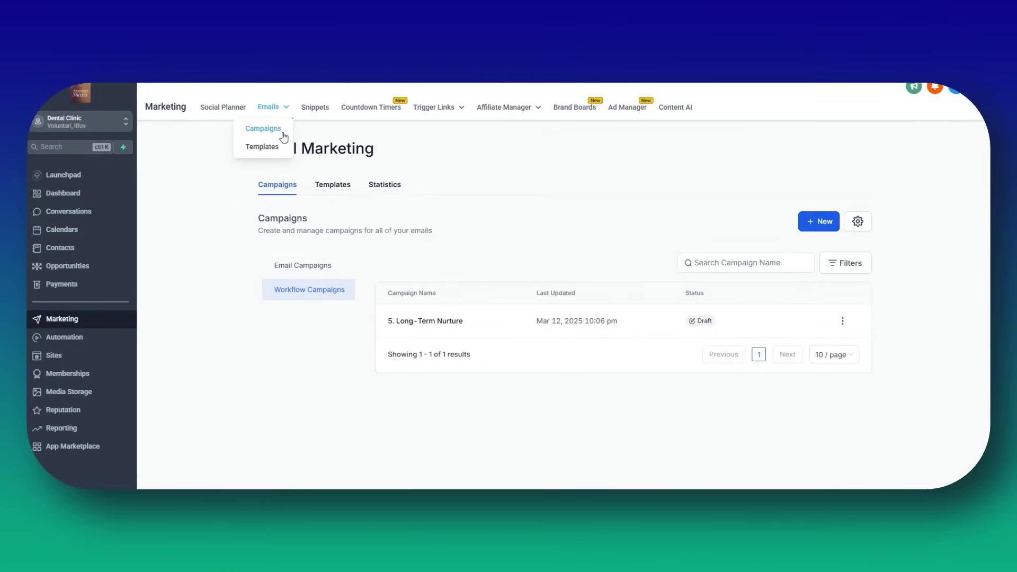
# Open the 5. Long-Term Nurture workflow campaign and edit the Preventive Care template used by Nurture Email 1.
pyautogui.click(265, 129)
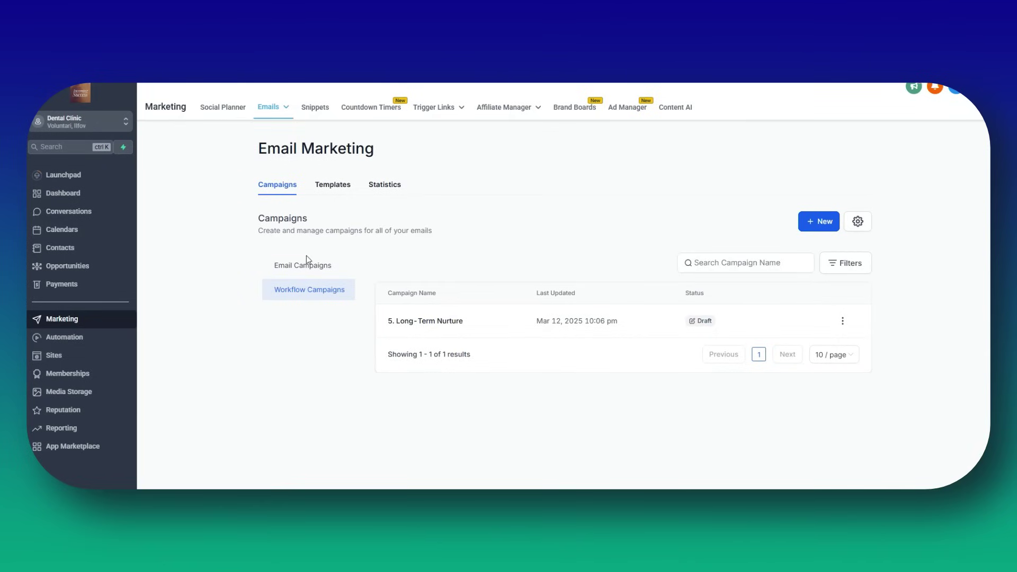
pyautogui.click(434, 329)
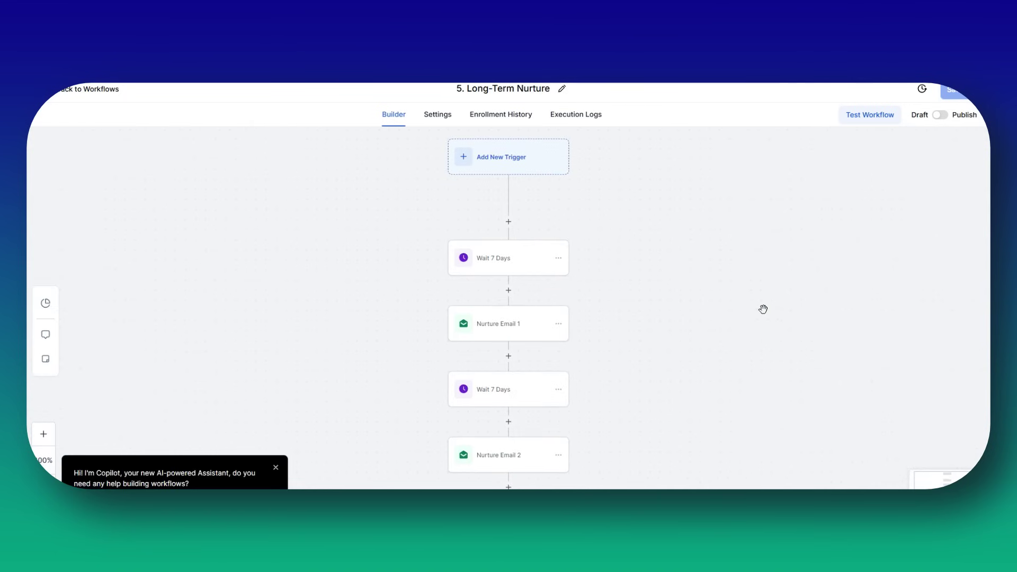
pyautogui.click(513, 333)
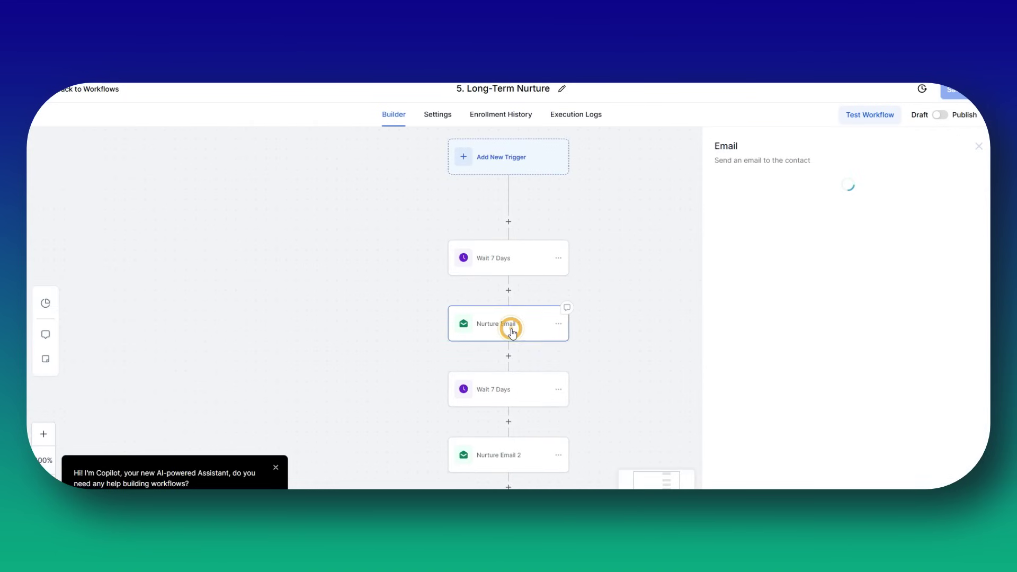
pyautogui.scroll(-3, 795, 350)
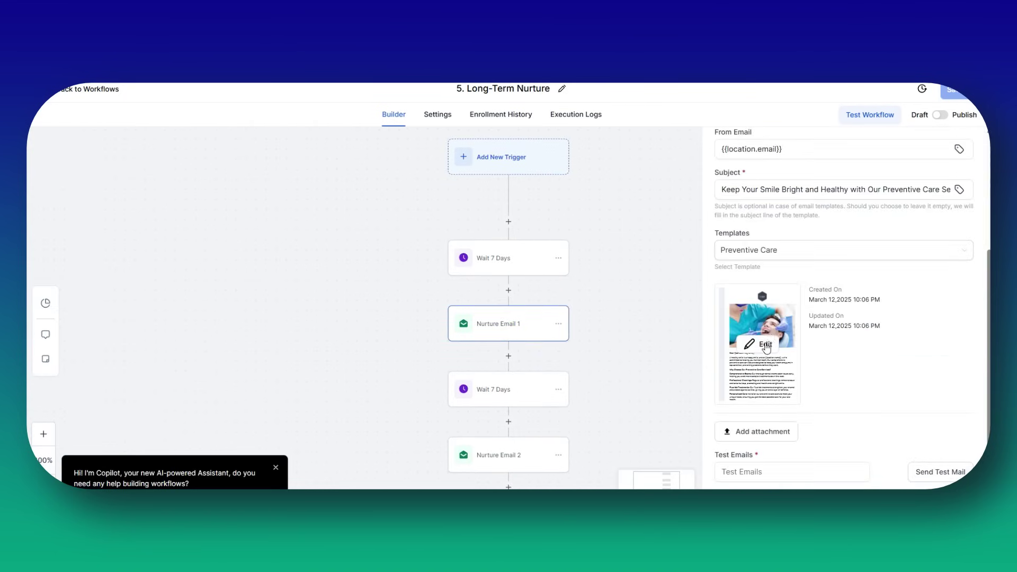
pyautogui.click(766, 347)
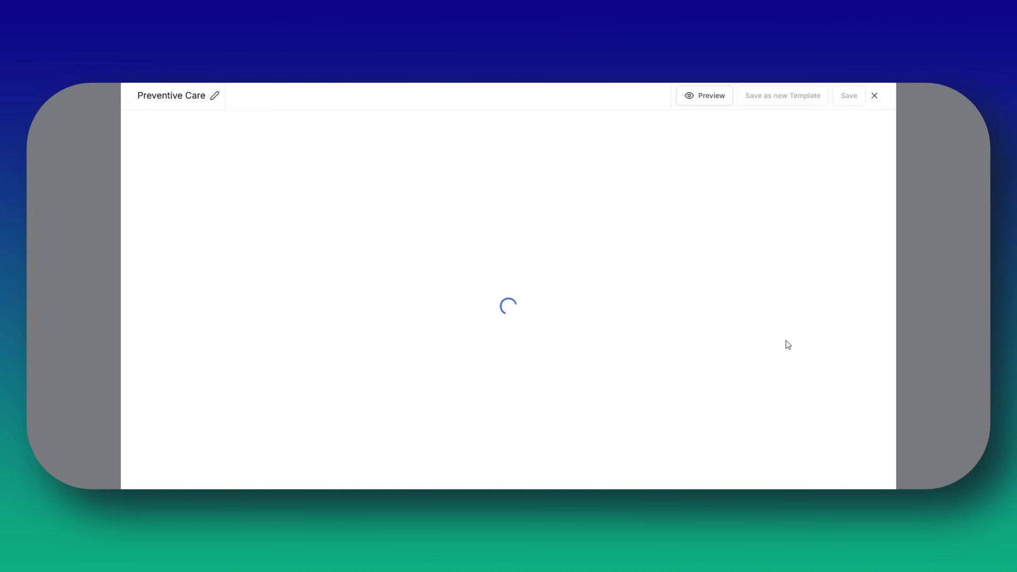
# Insert an image block between the {{location.name}} signature and the green promotion button of the email.
pyautogui.scroll(-5, 779, 317)
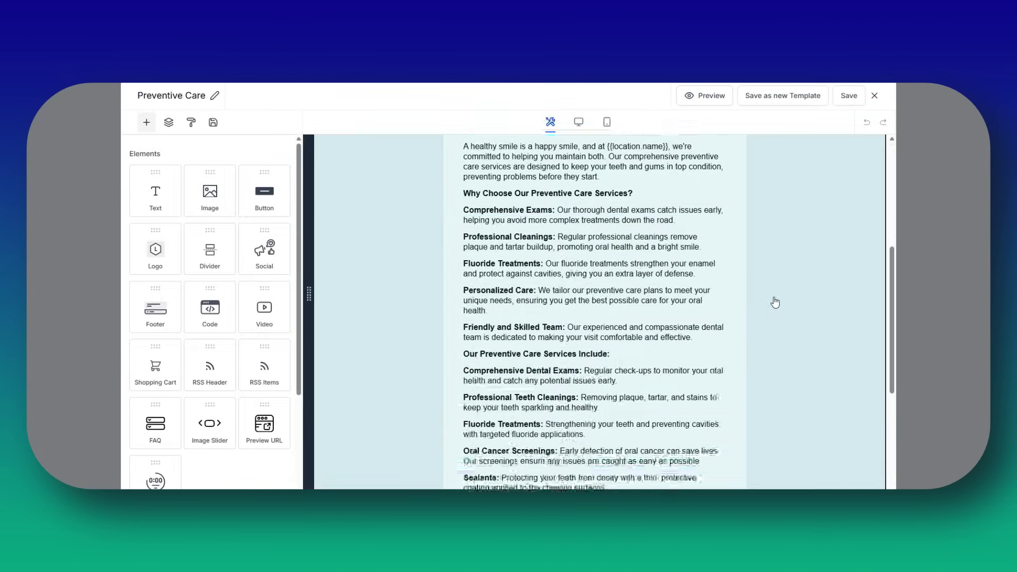
pyautogui.scroll(-6, 775, 302)
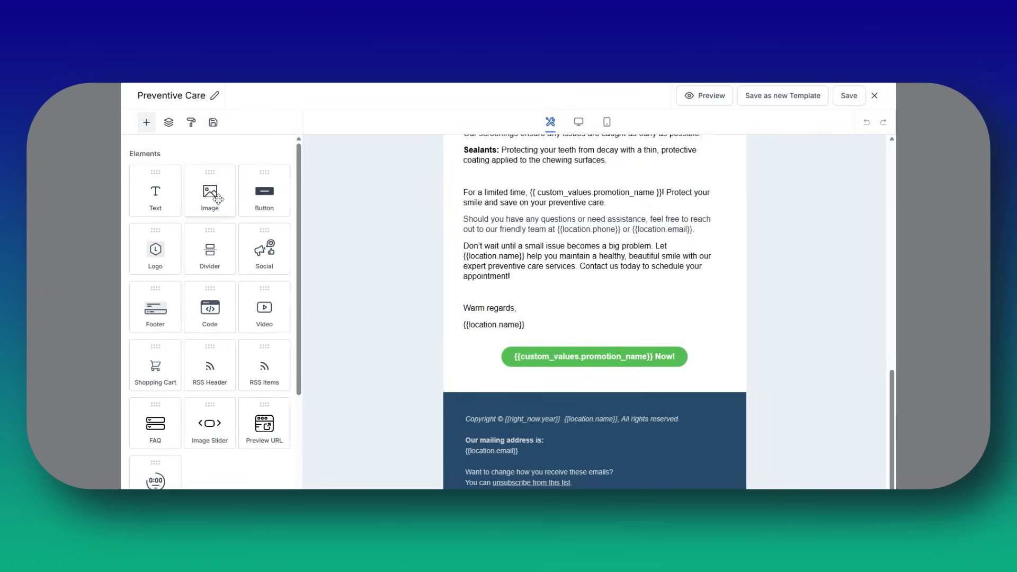
pyautogui.moveTo(218, 199); pyautogui.dragTo(674, 375)
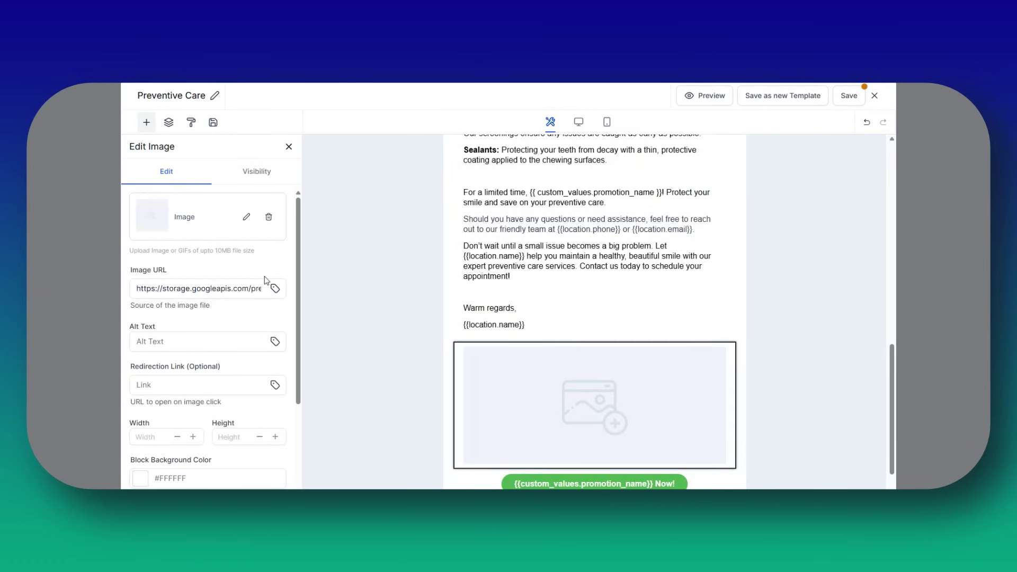
pyautogui.click(275, 289)
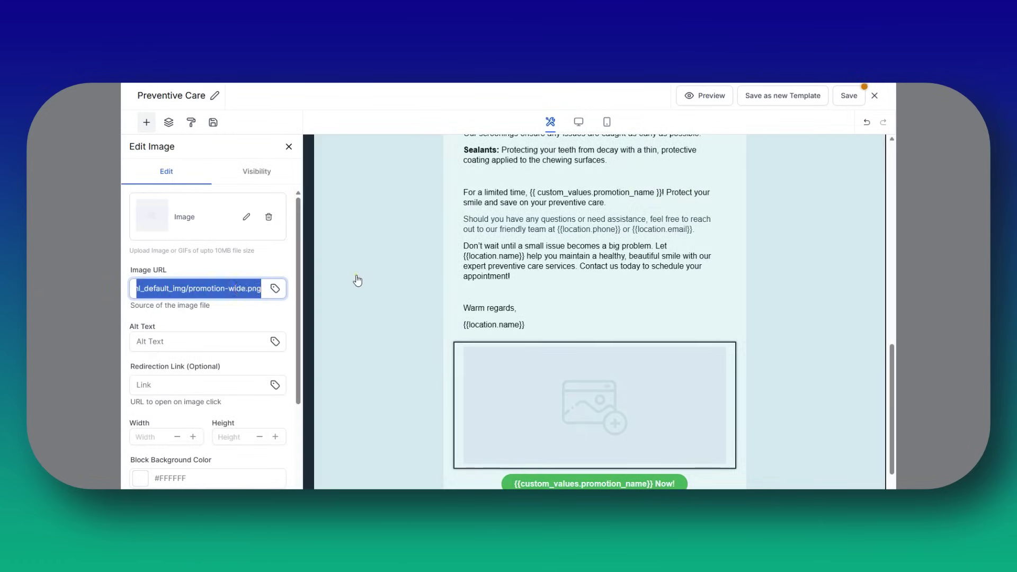
pyautogui.click(355, 275)
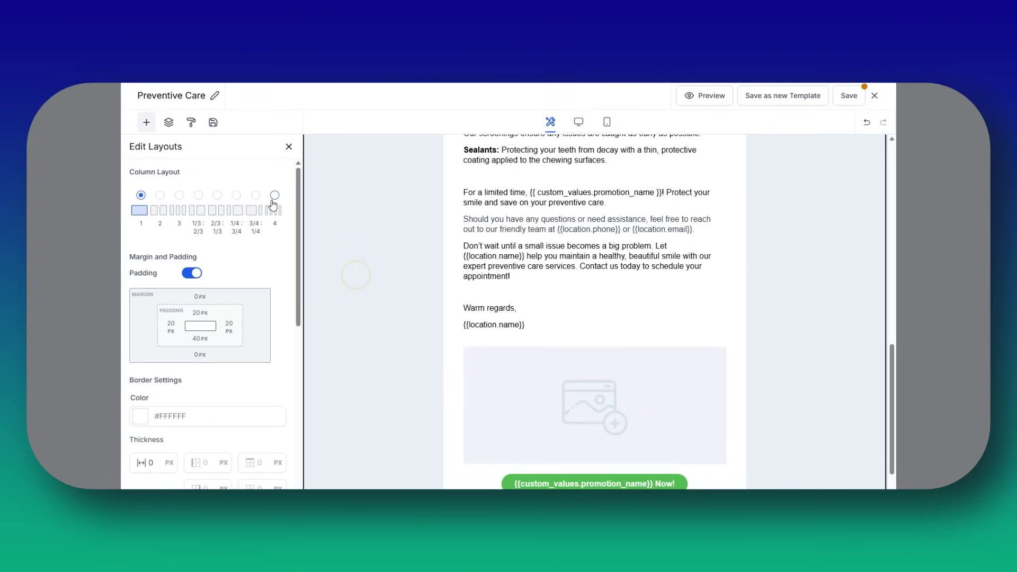
pyautogui.click(289, 146)
# Add a button block, place it between the {{location.name}} signature and the empty image block, and save the template.
pyautogui.scroll(10, 637, 210)
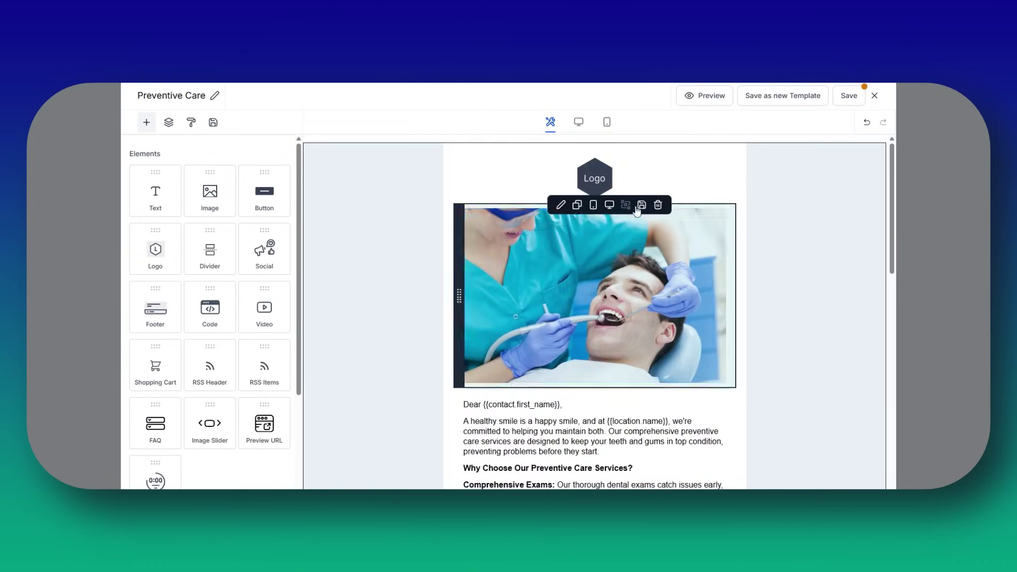
pyautogui.moveTo(264, 190); pyautogui.dragTo(624, 413)
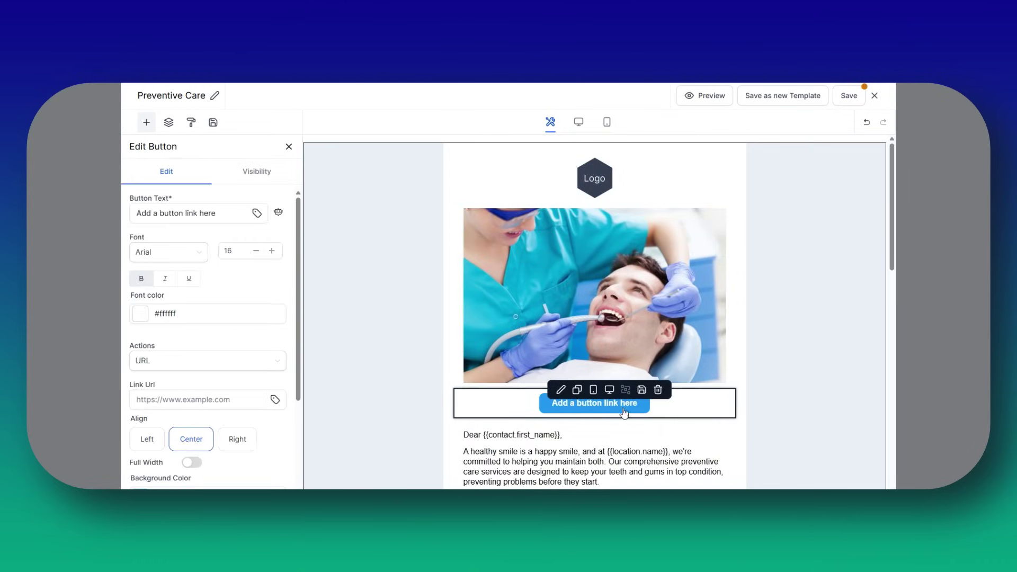
pyautogui.click(672, 399)
pyautogui.scroll(-4, 671, 400)
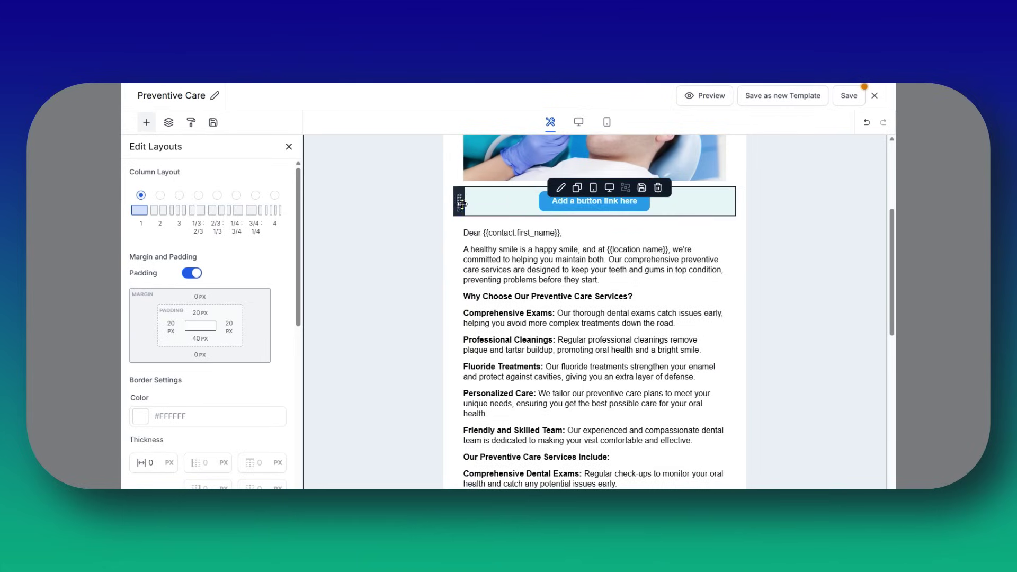
pyautogui.moveTo(459, 204); pyautogui.dragTo(613, 424)
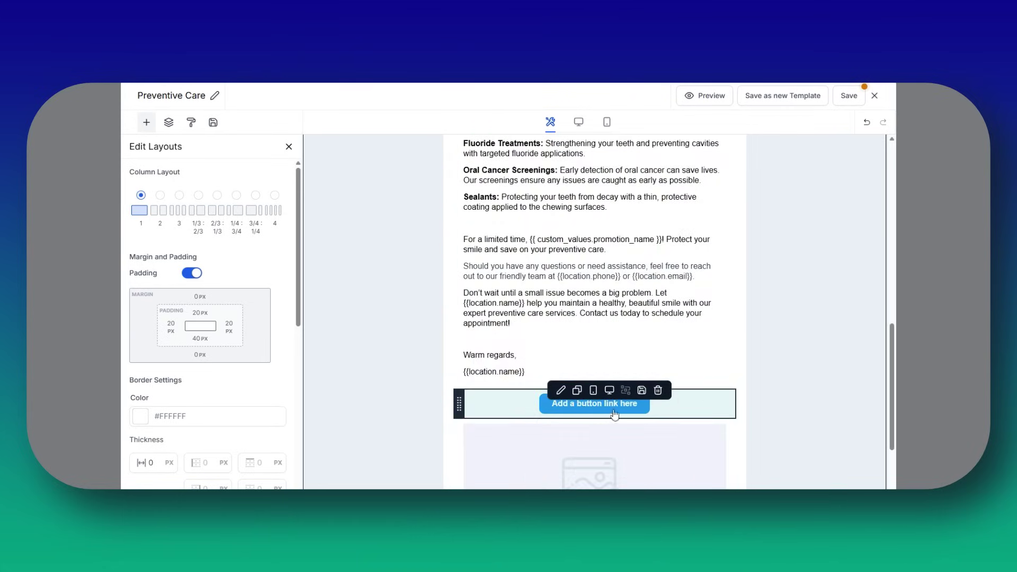
pyautogui.scroll(-4, 763, 408)
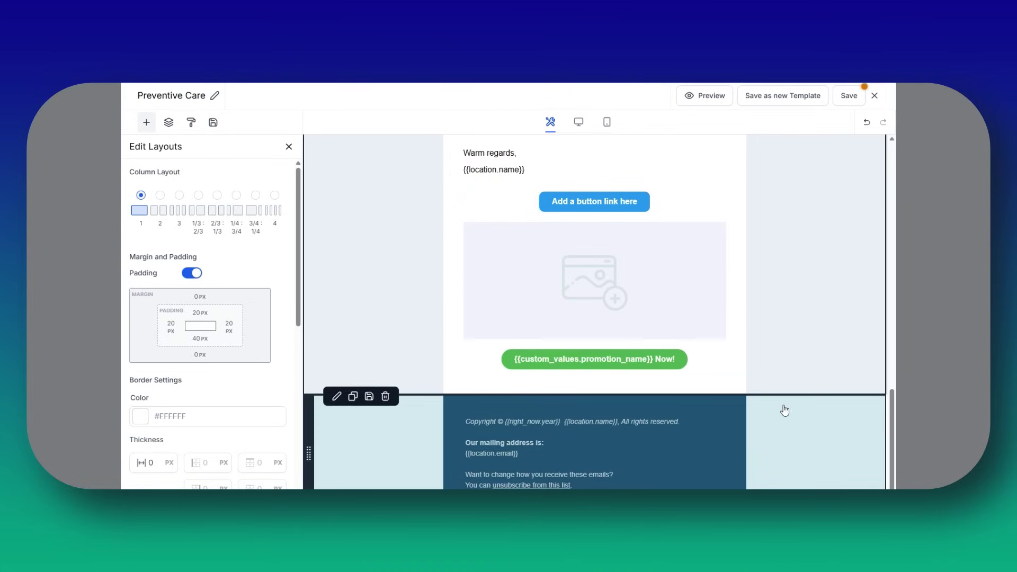
pyautogui.click(853, 99)
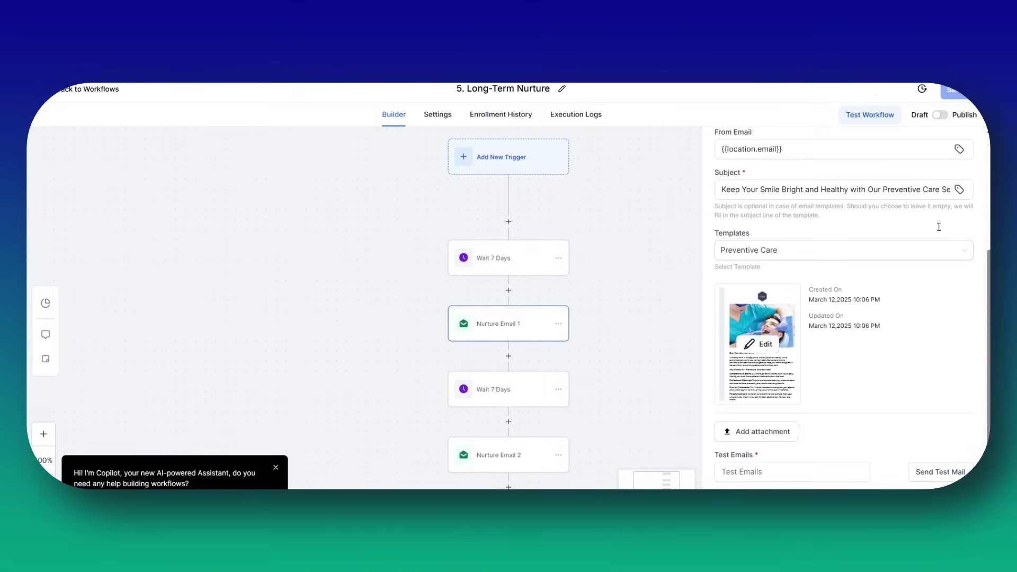
# Set the delay of the wait step between Nurture Email 1 and Nurture Email 2 to 8 days.
pyautogui.scroll(-1, 530, 286)
pyautogui.click(505, 344)
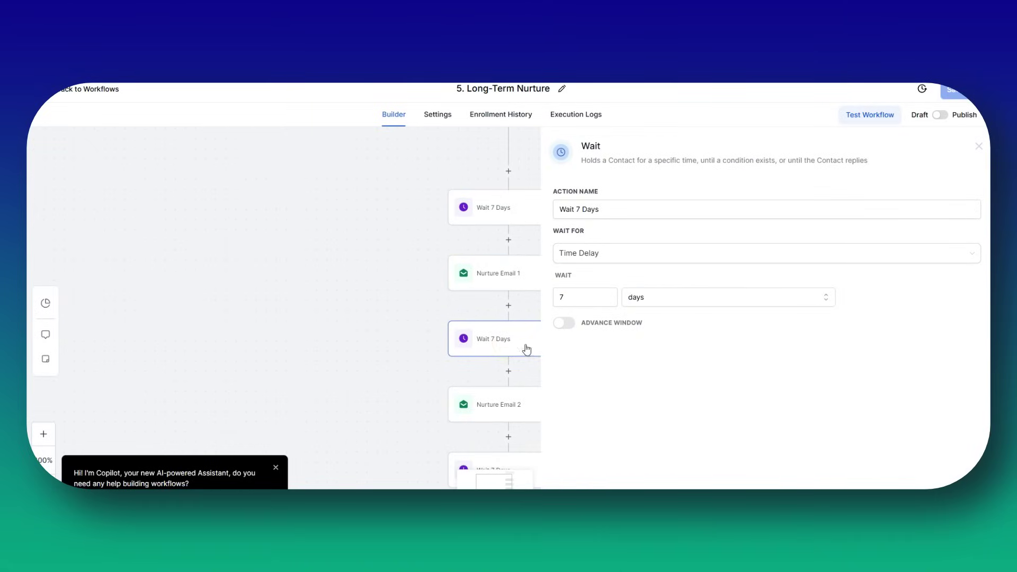
pyautogui.click(569, 296)
pyautogui.click(609, 294)
pyautogui.click(660, 297)
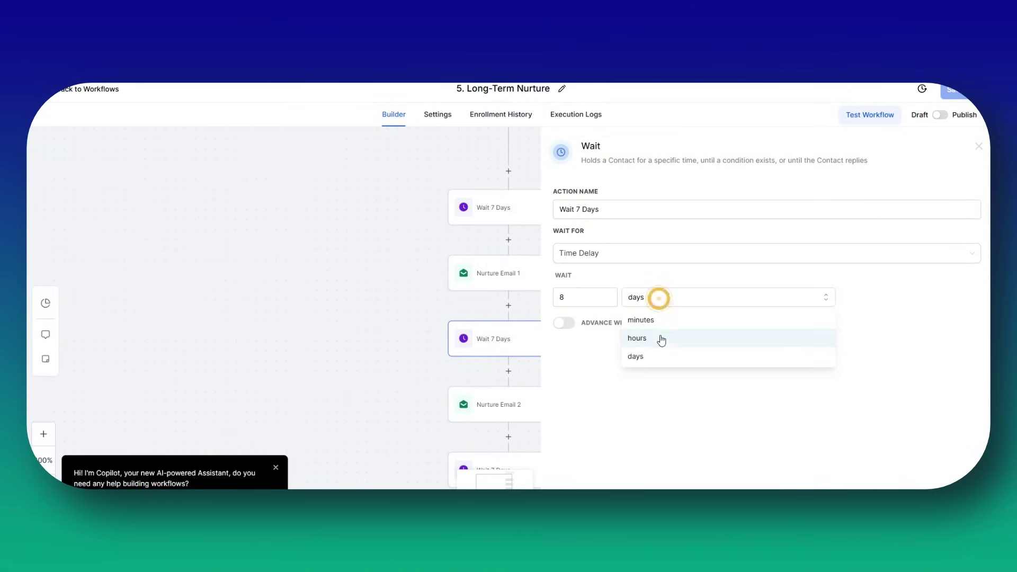
pyautogui.click(663, 411)
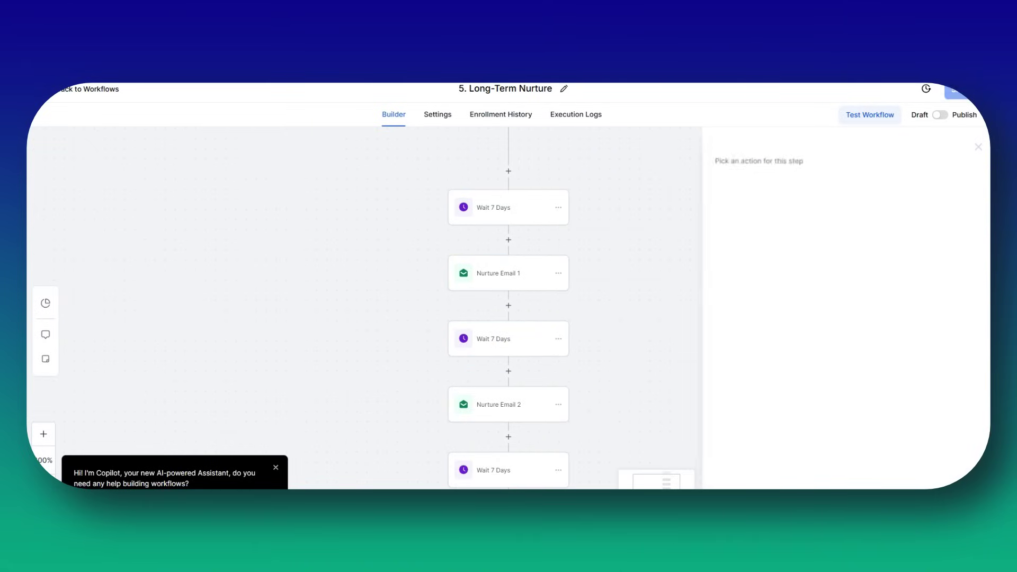
# Open Nurture Email 2 and examine its subject and Restorative Dentistry template.
pyautogui.scroll(-2, 659, 365)
pyautogui.click(520, 306)
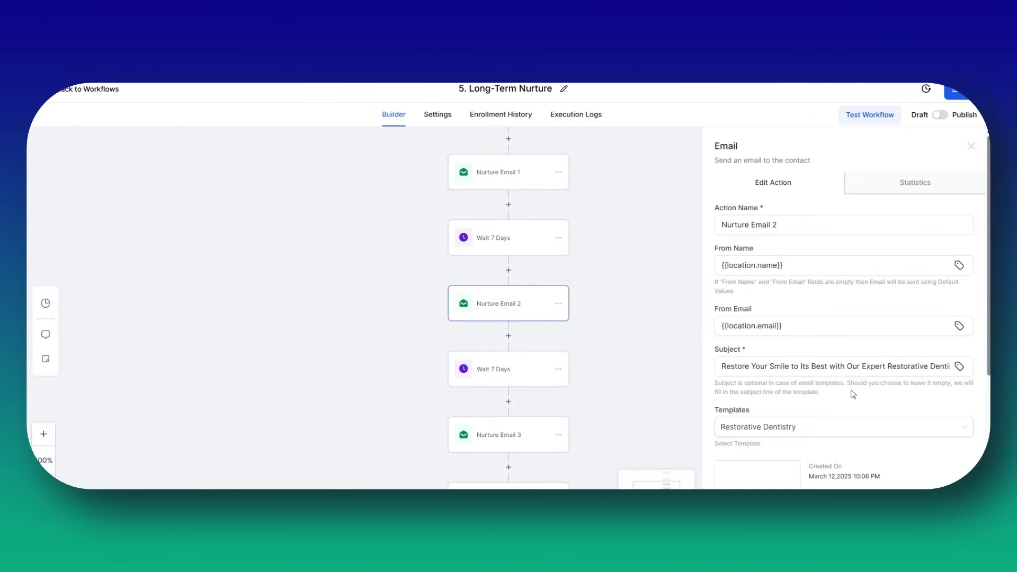
pyautogui.scroll(-3, 757, 344)
pyautogui.moveTo(756, 347)
# Add an Instagram DM action after Nurture Email 5 using the template "What times is your dental clinic open? (HTML snippet)".
pyautogui.scroll(-9, 631, 336)
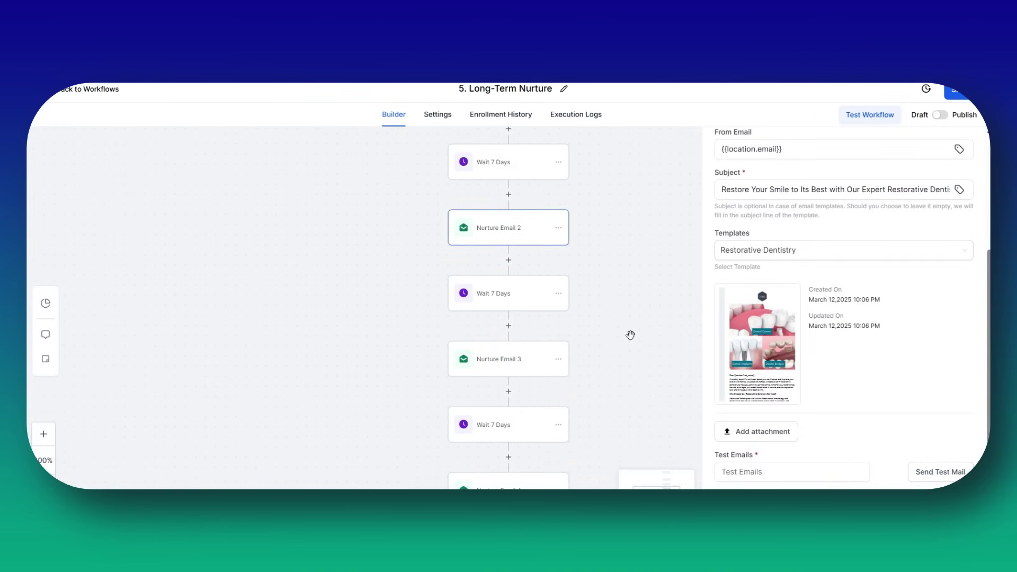
pyautogui.click(508, 275)
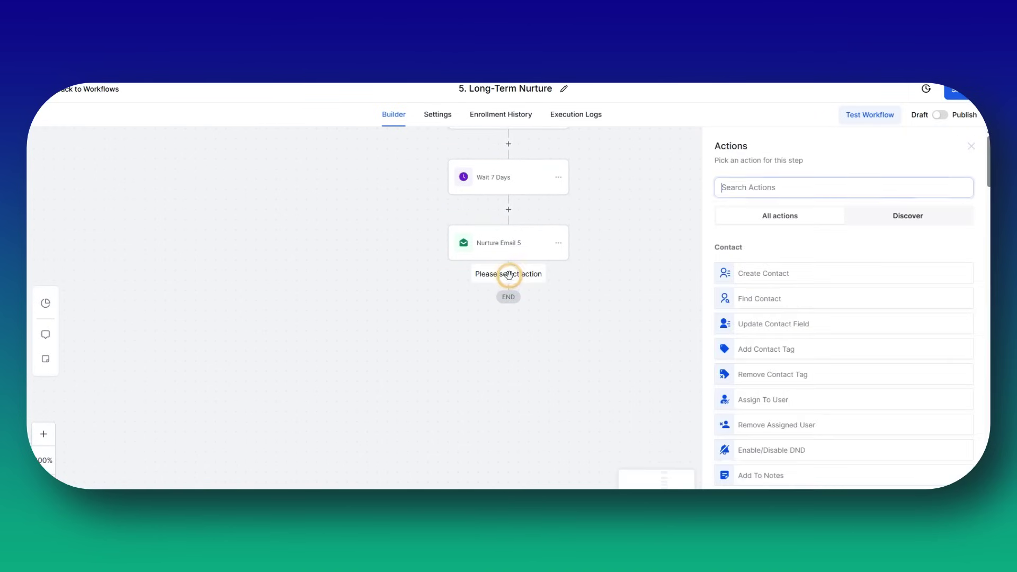
pyautogui.scroll(-4, 814, 279)
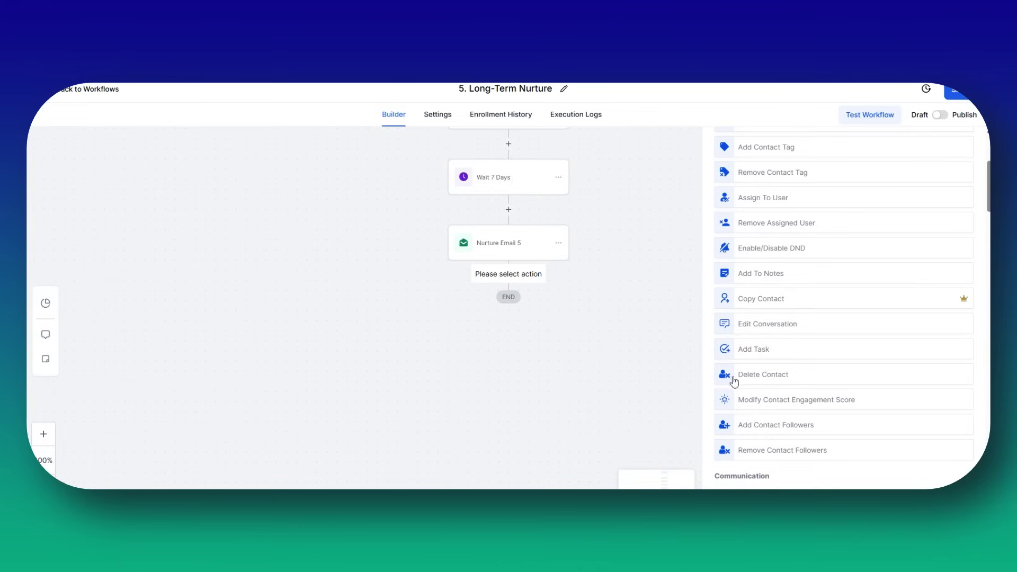
pyautogui.scroll(-6, 843, 427)
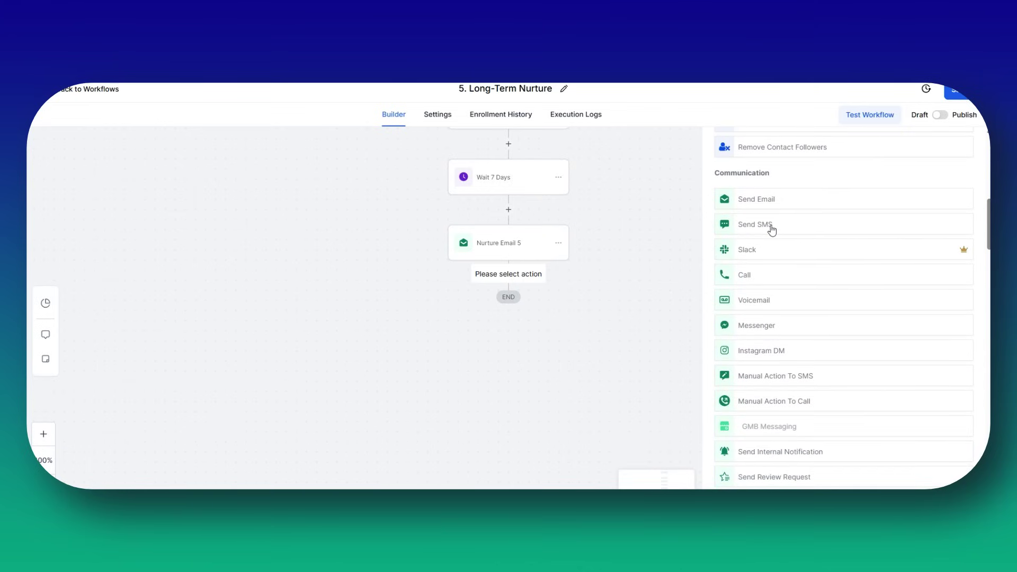
pyautogui.click(767, 356)
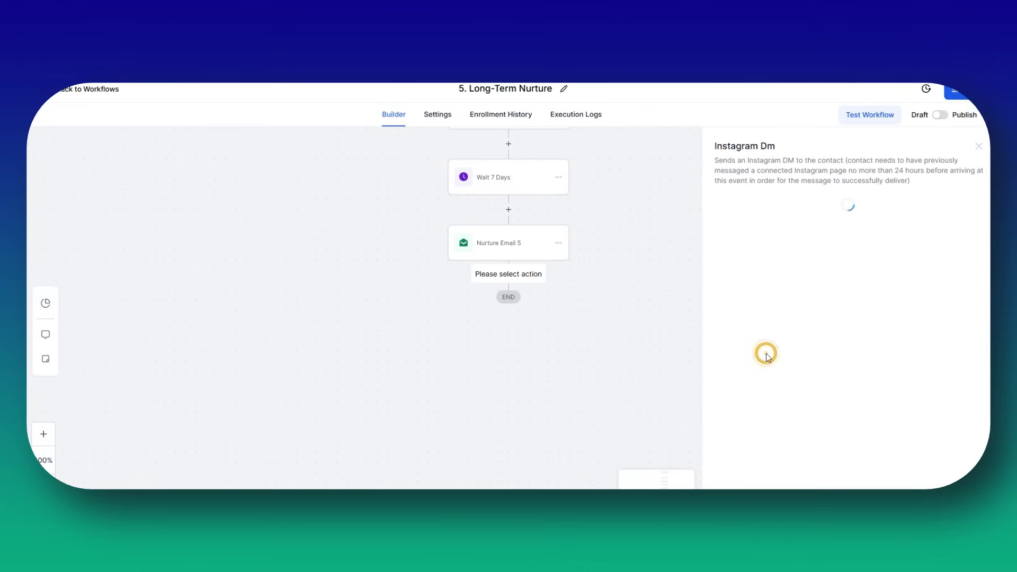
pyautogui.click(790, 267)
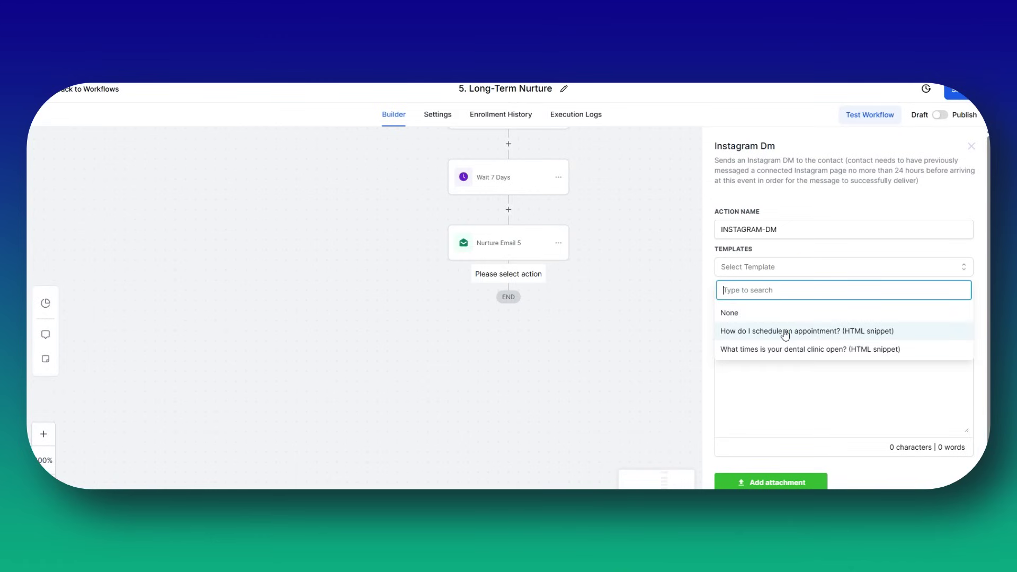
pyautogui.click(781, 347)
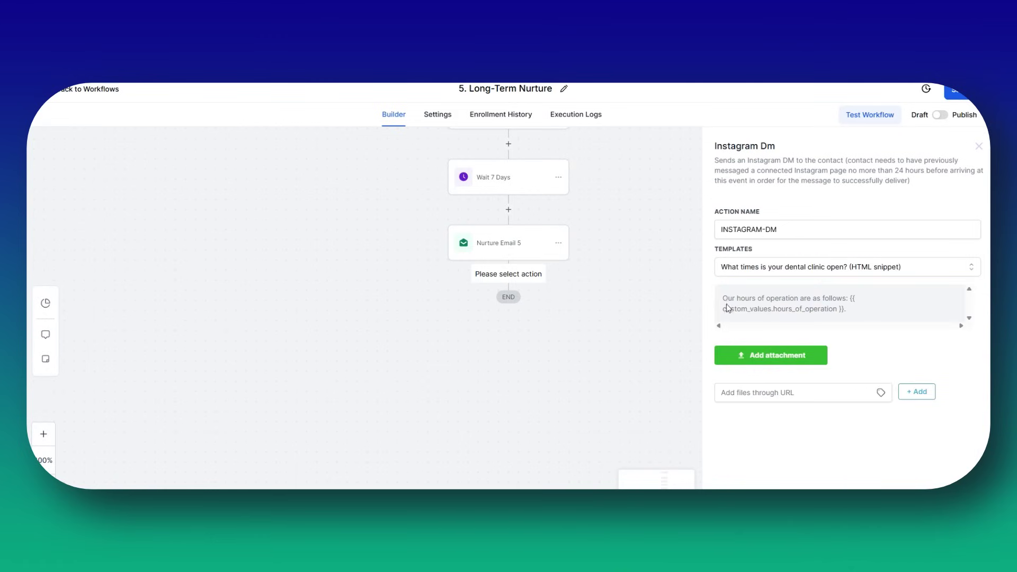
pyautogui.moveTo(724, 298); pyautogui.dragTo(808, 299)
pyautogui.click(611, 333)
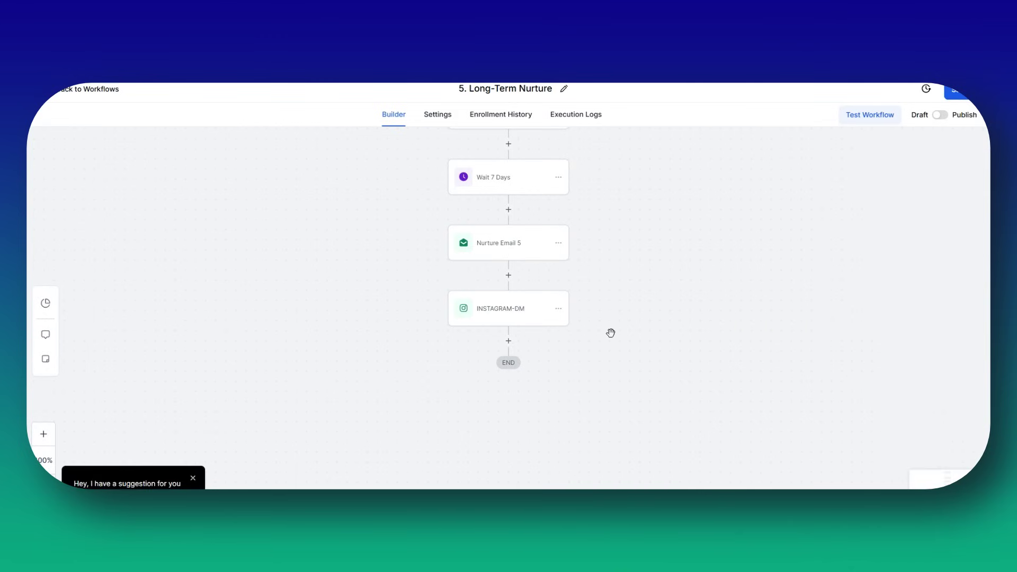
pyautogui.click(508, 341)
pyautogui.scroll(-10, 795, 368)
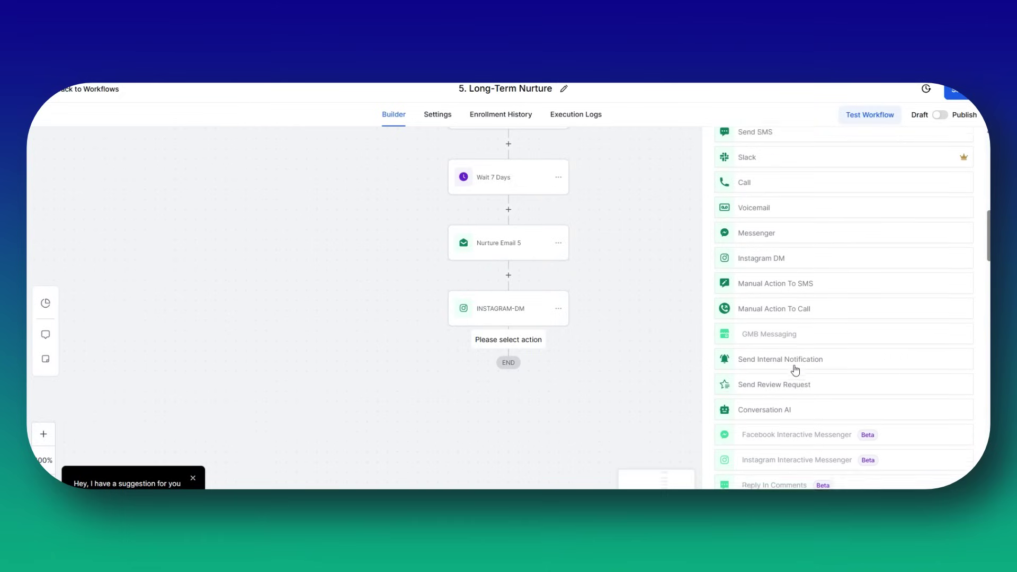
pyautogui.scroll(3, 795, 369)
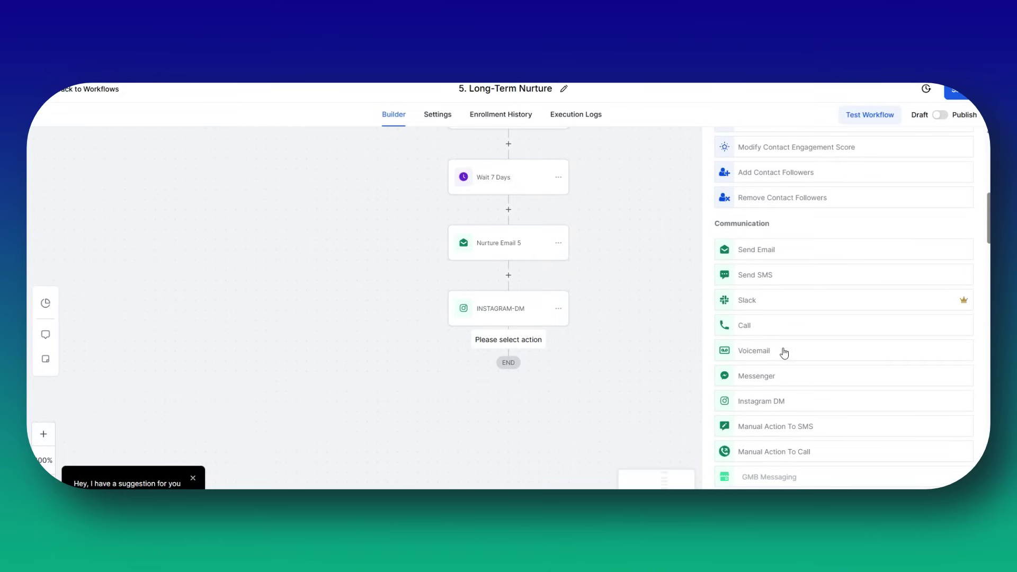
pyautogui.click(763, 354)
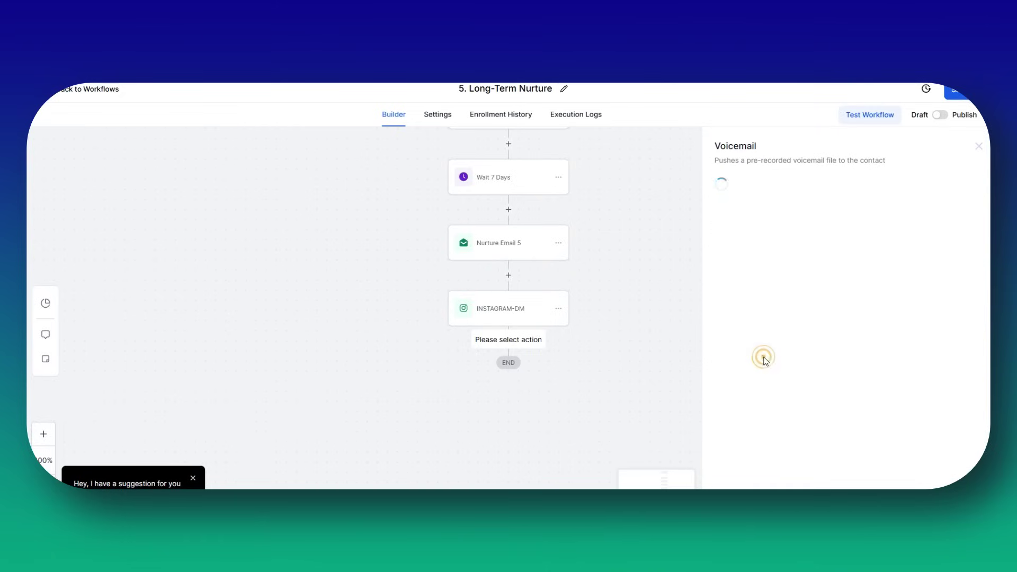
pyautogui.click(978, 146)
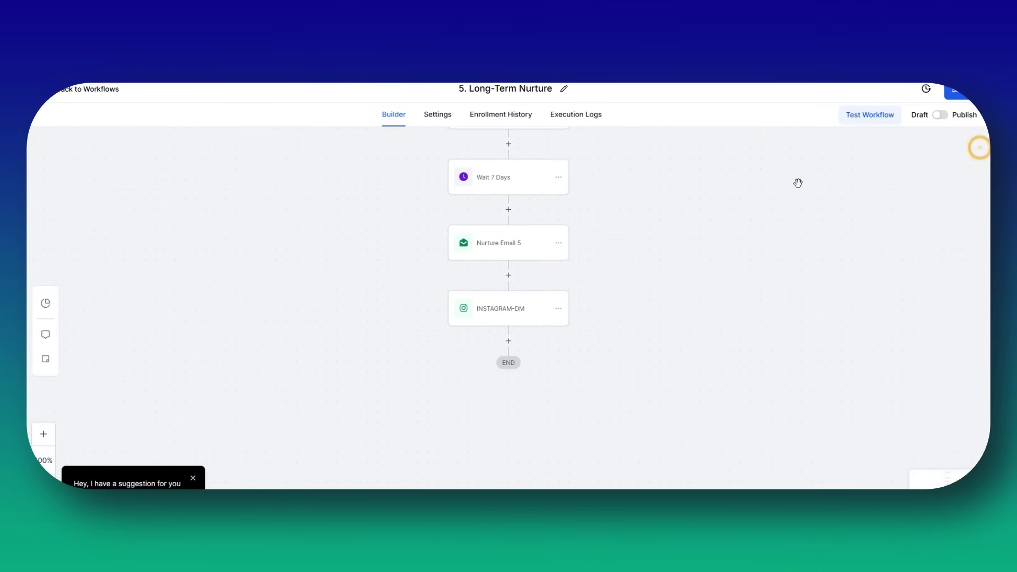
pyautogui.click(509, 341)
pyautogui.scroll(-6, 789, 352)
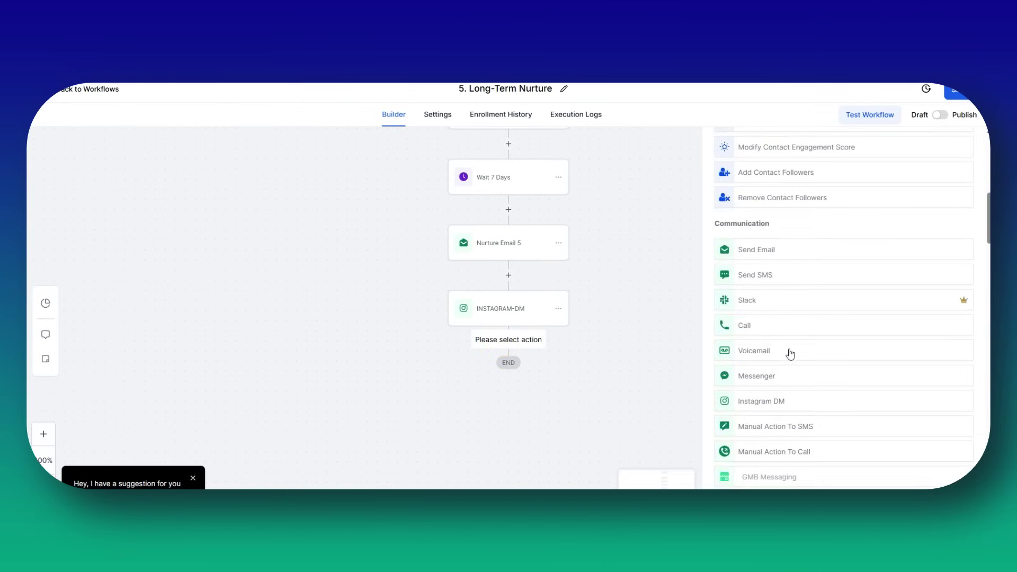
pyautogui.click(775, 259)
pyautogui.scroll(-5, 778, 344)
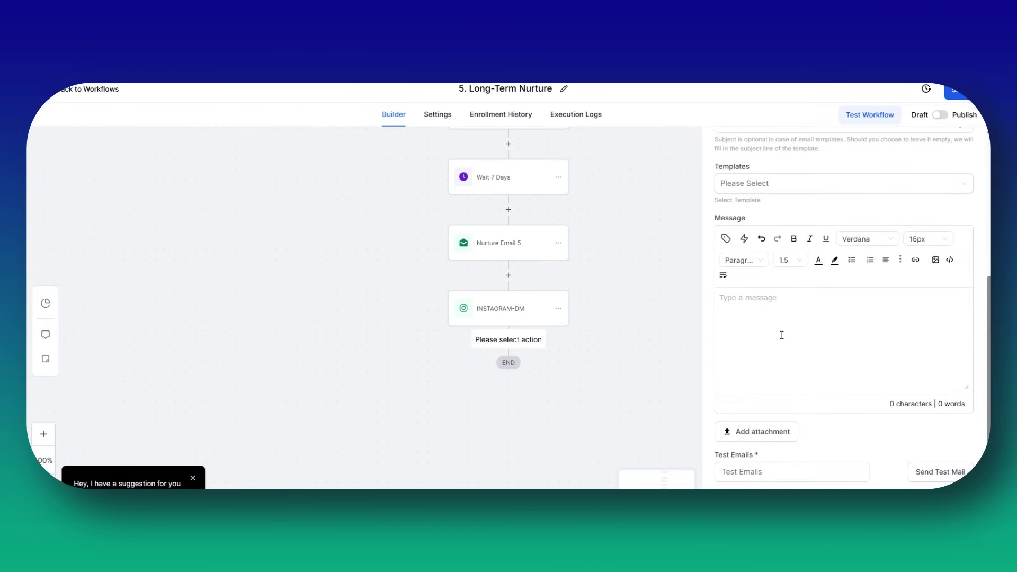
# Start an SMS action after the Instagram DM, with template None and the message "Hi! You missed your appointment. Want to reschedule?Click here.".
pyautogui.click(508, 341)
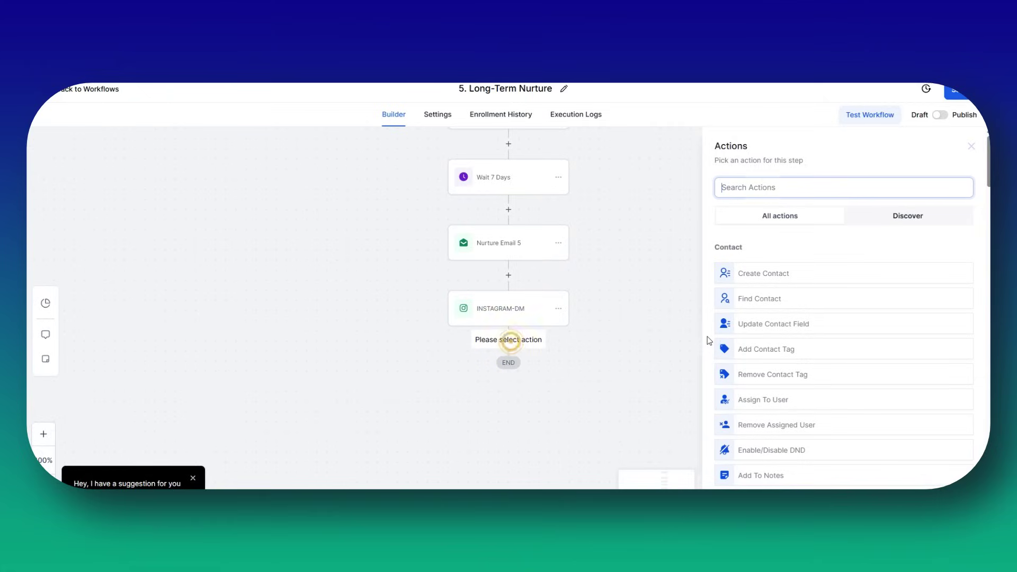
pyautogui.scroll(-9, 794, 360)
pyautogui.click(765, 272)
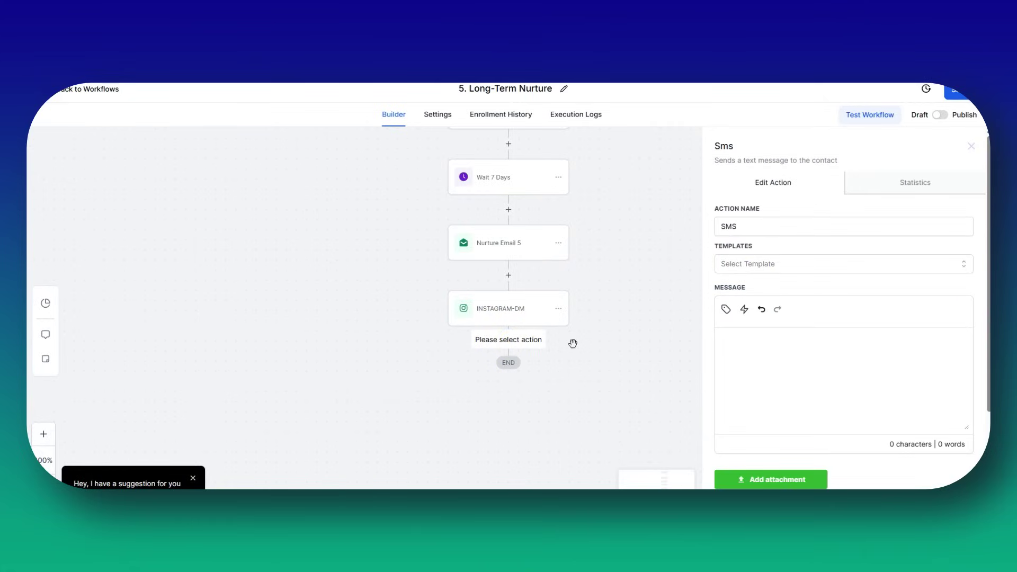
pyautogui.click(769, 264)
pyautogui.click(782, 343)
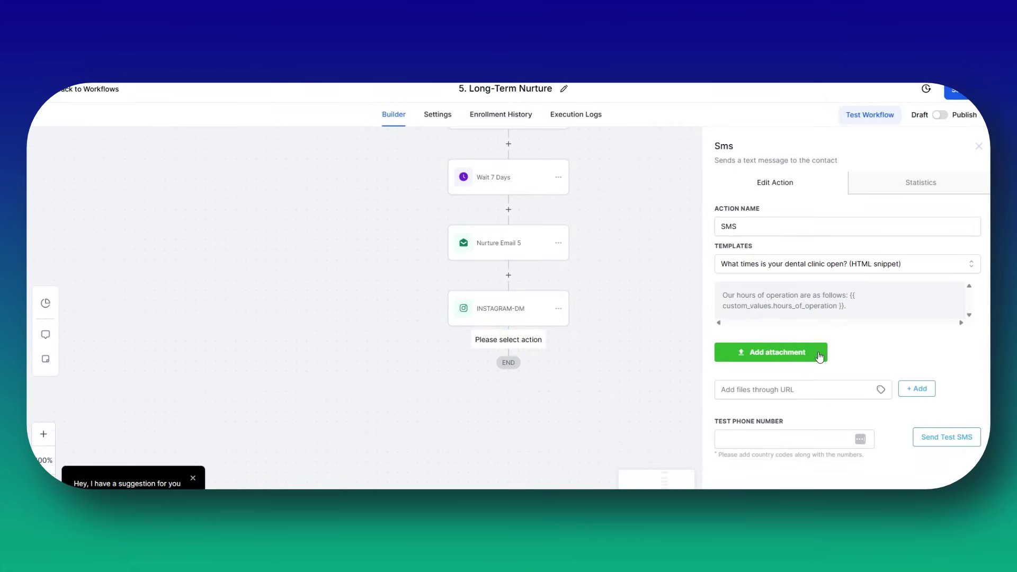
pyautogui.click(848, 264)
pyautogui.click(783, 310)
pyautogui.click(740, 333)
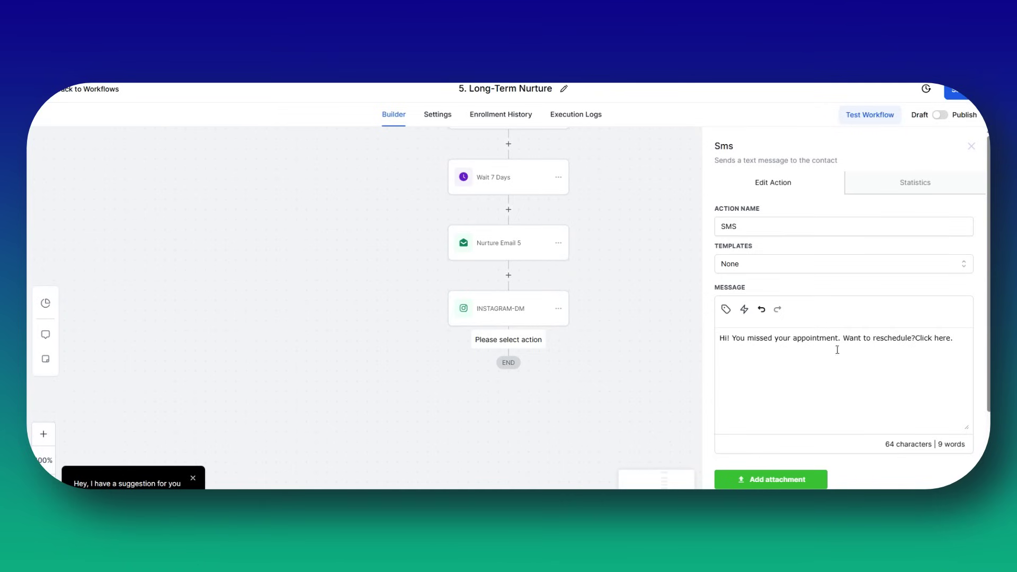
# Insert a space before "Click here." in the SMS message, and save both the action and the Long-Term Nurture workflow.
pyautogui.click(916, 338)
pyautogui.click(958, 338)
pyautogui.keyDown('shift'); pyautogui.click(938, 338); pyautogui.keyUp('shift')
pyautogui.click(727, 310)
pyautogui.click(745, 310)
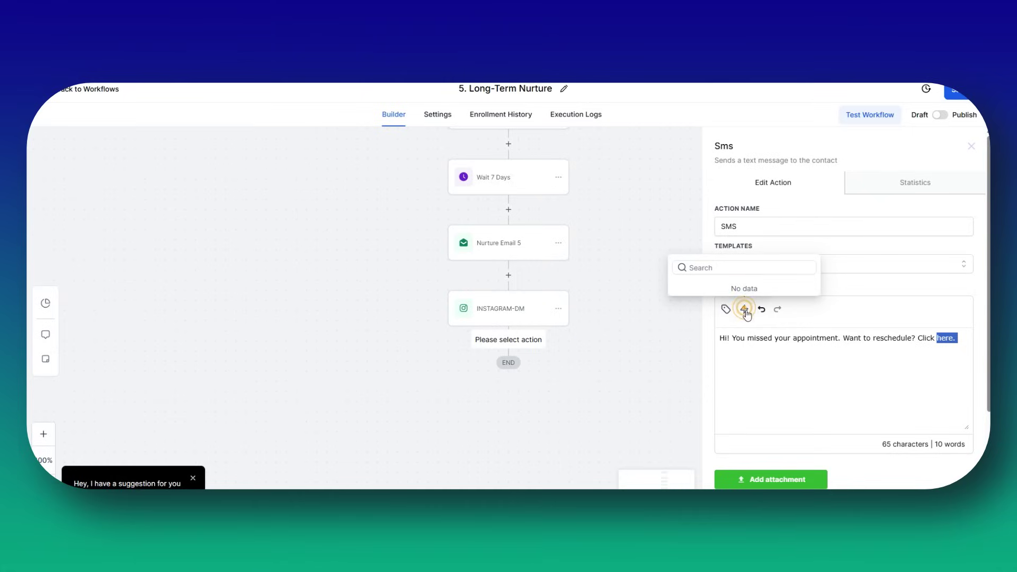
pyautogui.click(716, 269)
pyautogui.click(919, 480)
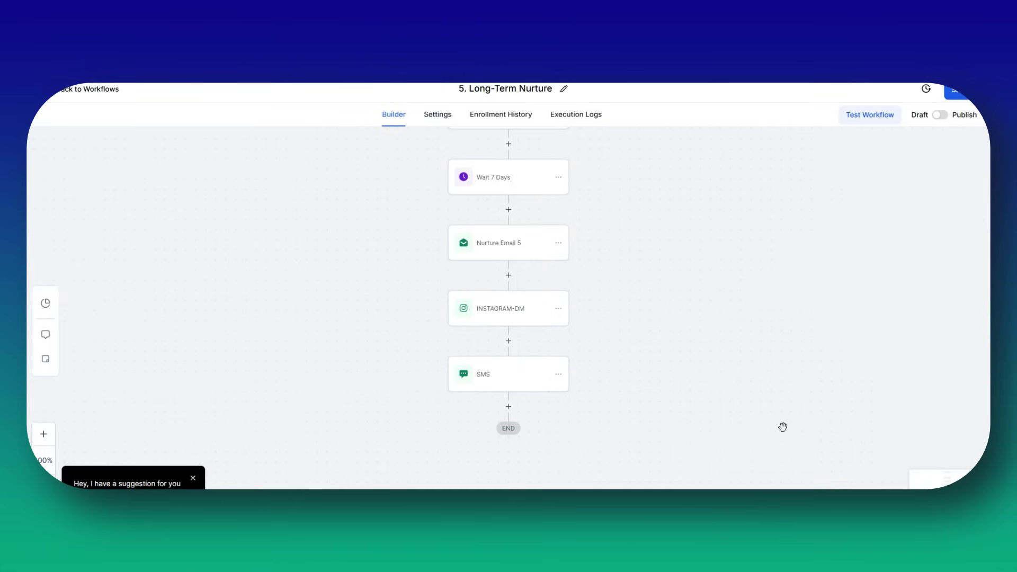
pyautogui.click(960, 95)
# Return to the workflow list and open "2. Appointment Confirmation + Reminders" from the Marketing Workflows folder.
pyautogui.click(77, 90)
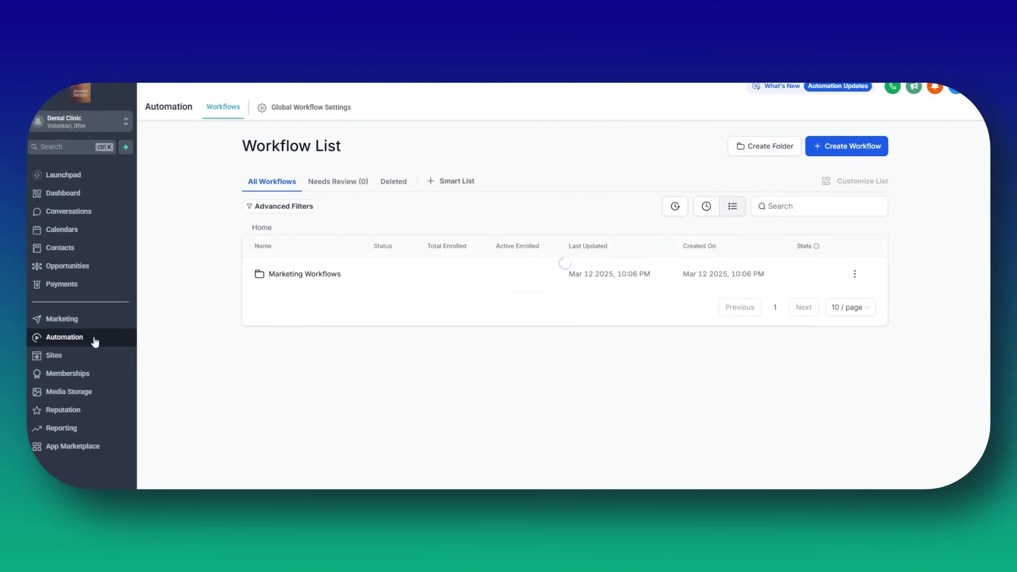
pyautogui.click(299, 274)
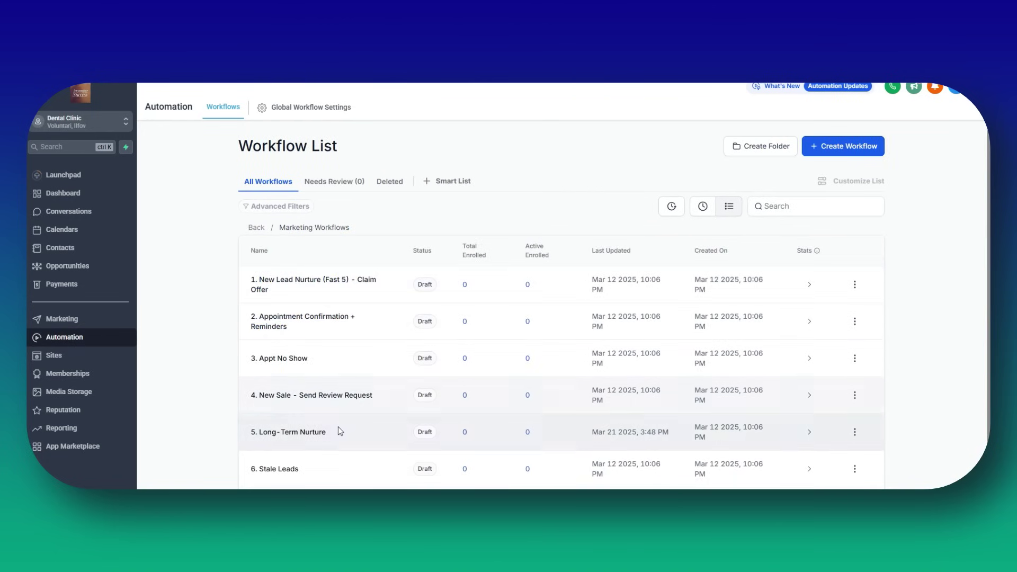
pyautogui.click(332, 323)
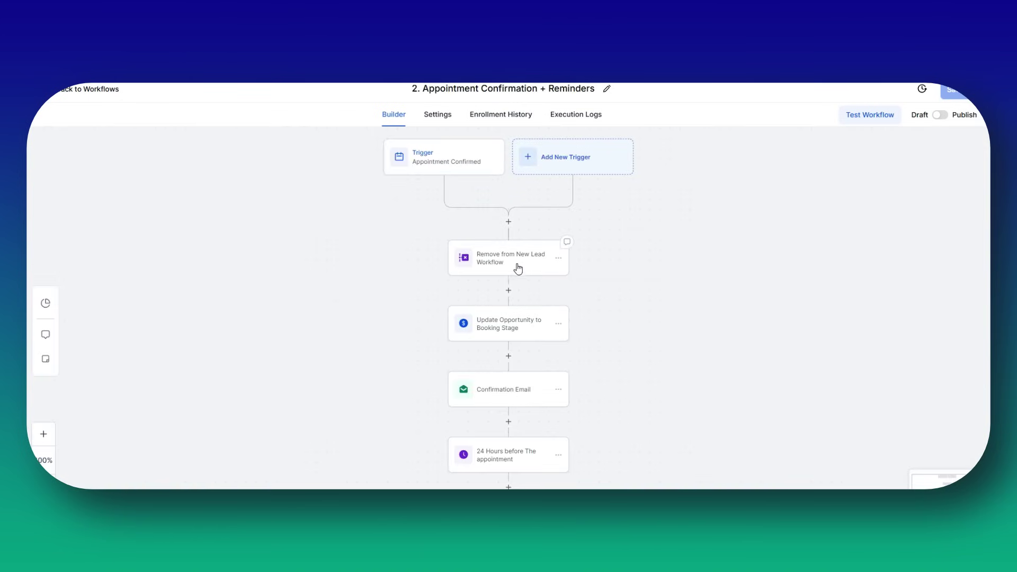
# Open the Confirmation Email action and examine its message text and the calendar, cancel and reschedule links.
pyautogui.scroll(-4, 518, 269)
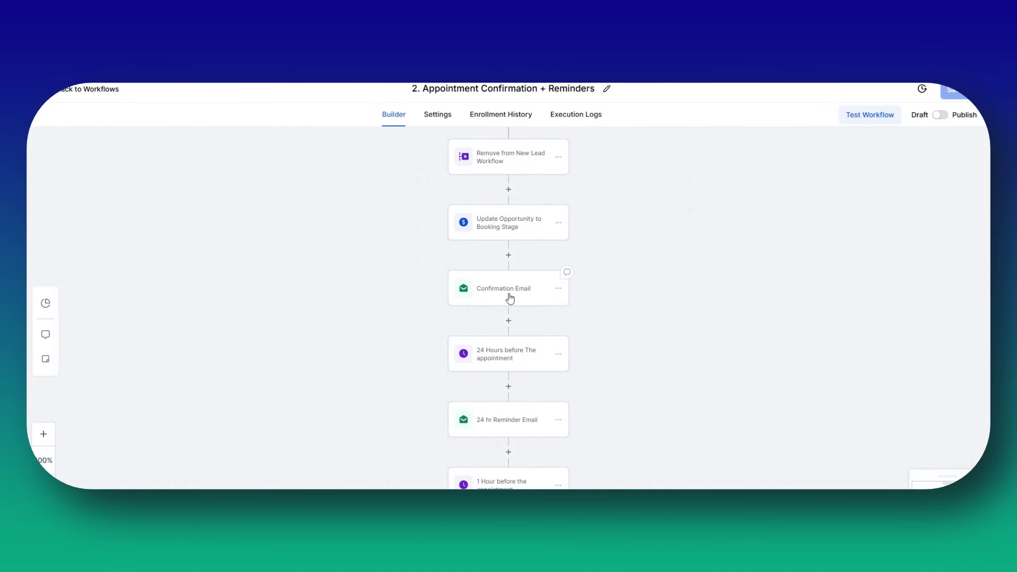
pyautogui.click(510, 298)
pyautogui.scroll(-5, 719, 324)
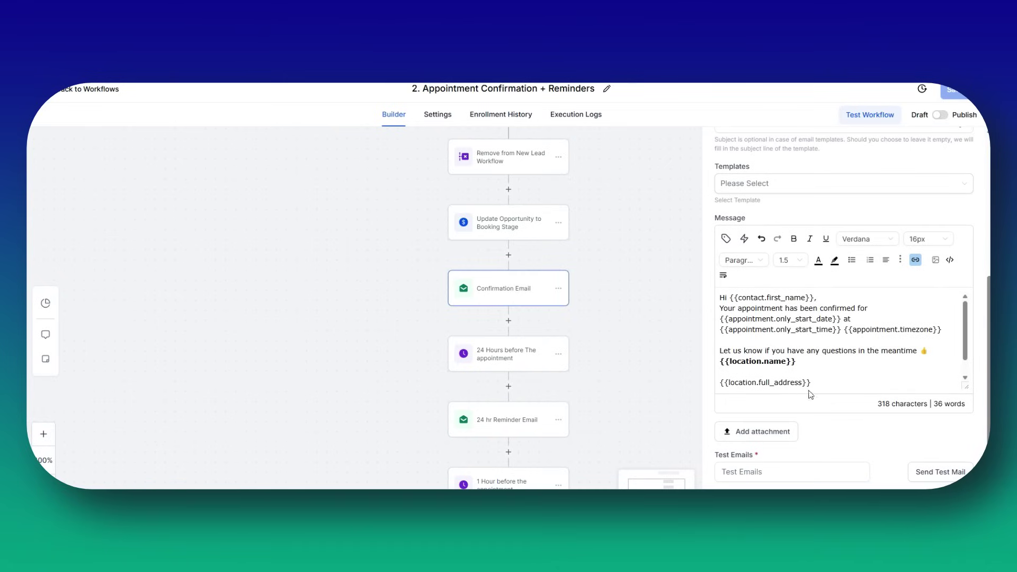
pyautogui.moveTo(720, 298); pyautogui.dragTo(796, 362)
pyautogui.scroll(-1, 826, 360)
pyautogui.click(874, 371)
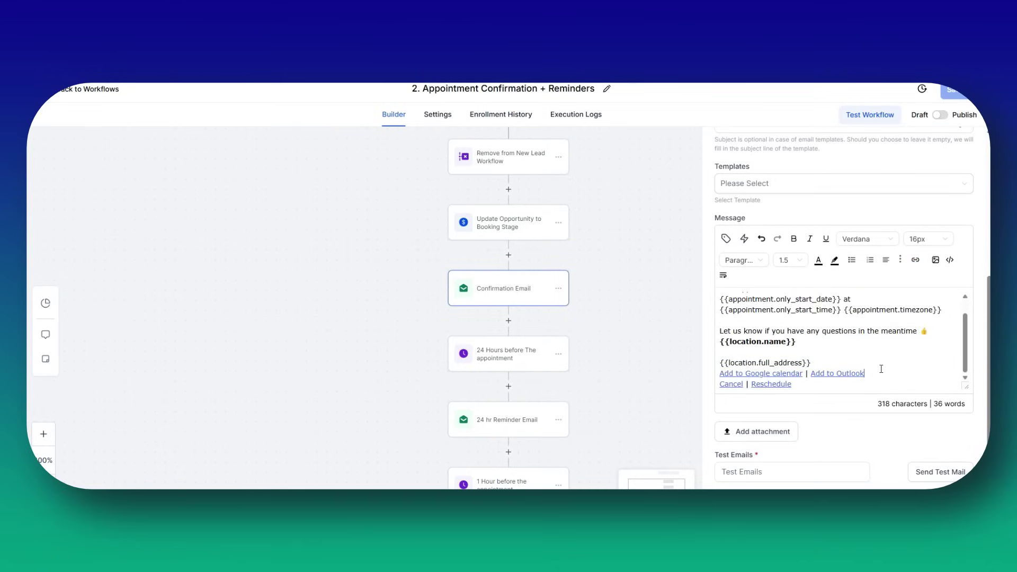
pyautogui.scroll(-2, 552, 336)
# Open the 24 hr Reminder Email and 1hr Reminder Email actions to inspect their contents.
pyautogui.scroll(-3, 552, 336)
pyautogui.click(517, 297)
pyautogui.scroll(-3, 519, 298)
pyautogui.click(515, 350)
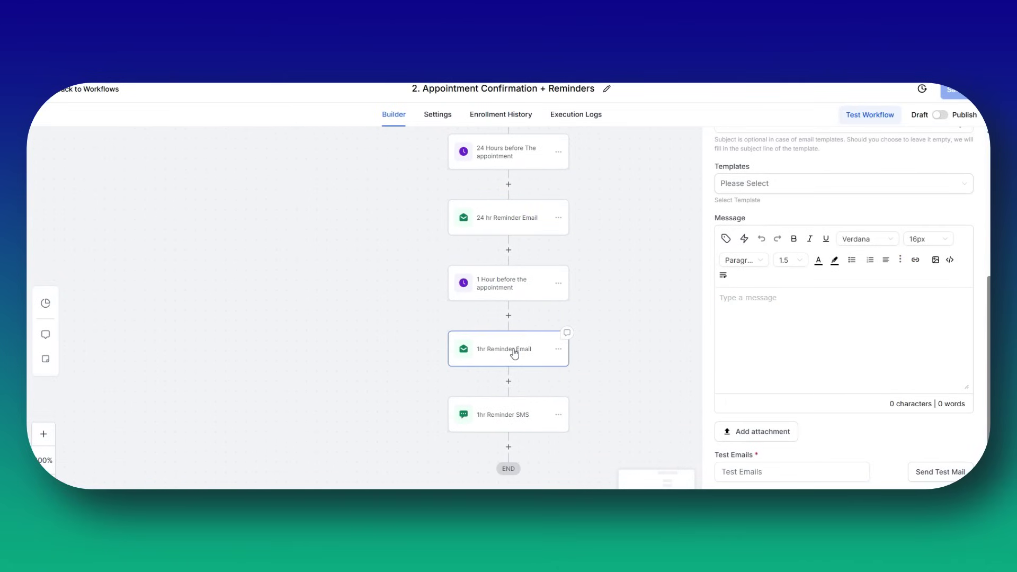
# Add an SMS action after the 24 hr Reminder Email, with template None and the message "Your appointment is in 24 hours. Address:".
pyautogui.click(508, 251)
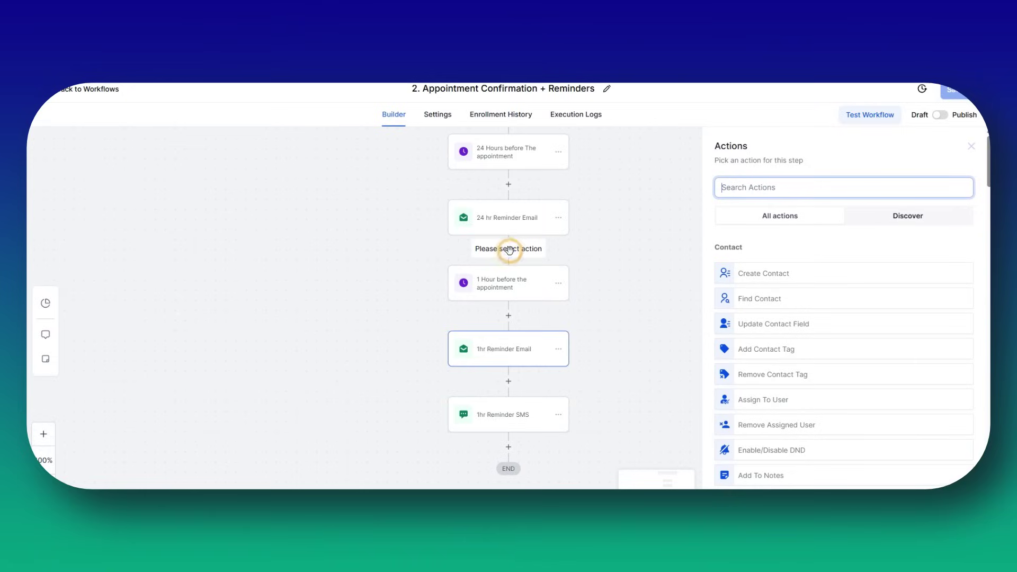
pyautogui.scroll(-5, 778, 325)
pyautogui.click(762, 279)
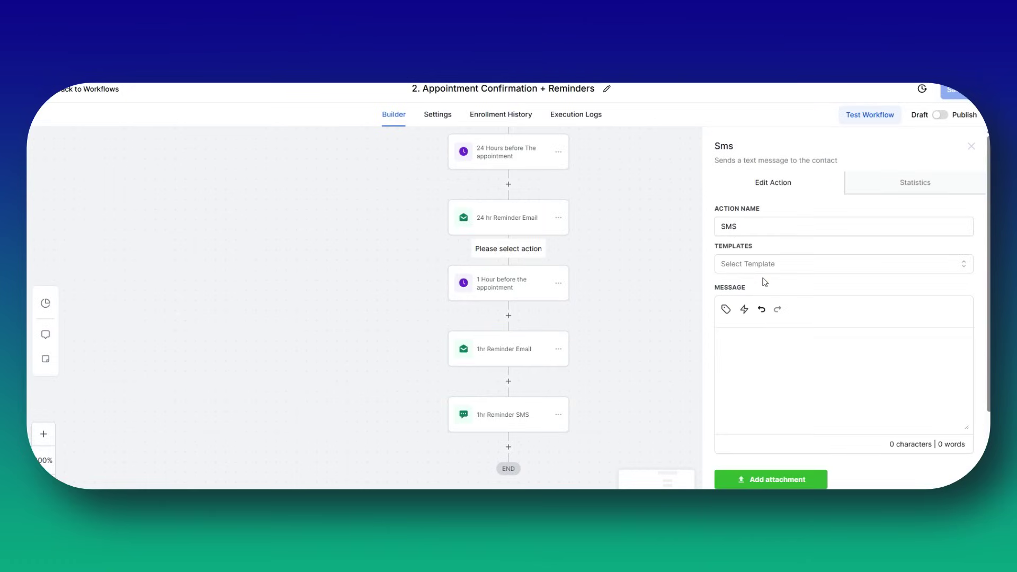
pyautogui.click(771, 261)
pyautogui.click(769, 307)
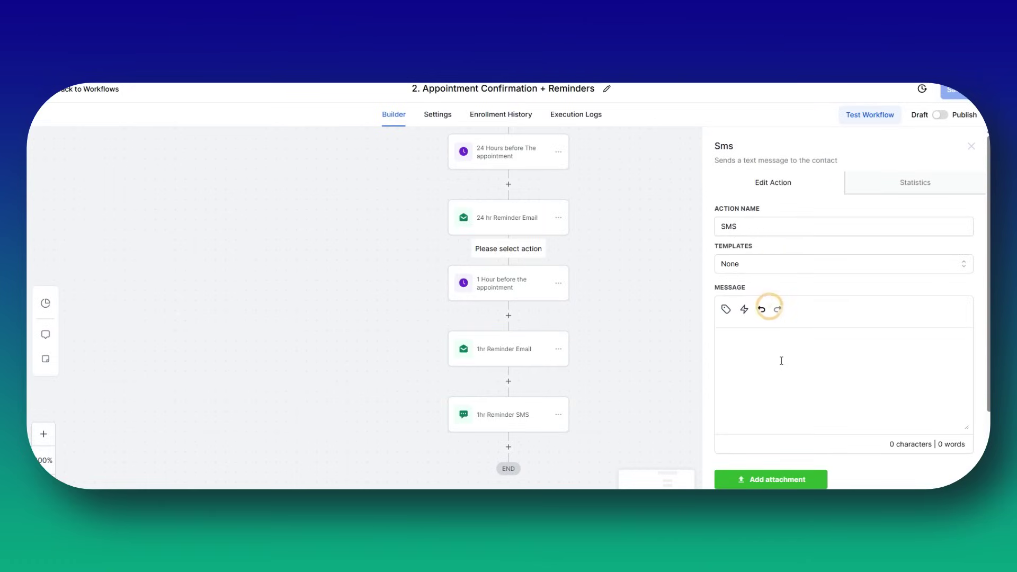
pyautogui.click(782, 352)
pyautogui.write('Your appointment is in 24 hours. Address:')
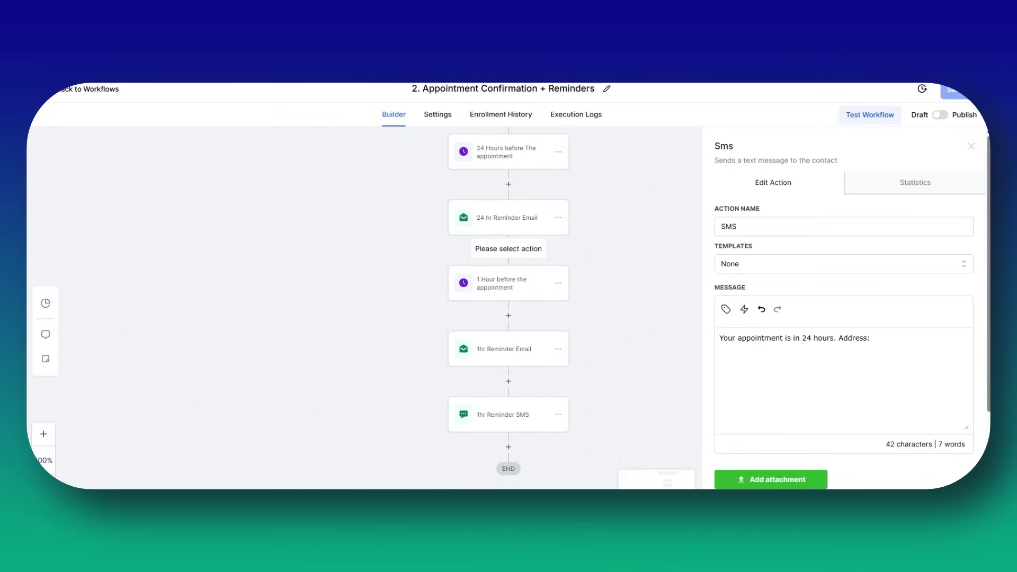
pyautogui.click(845, 404)
# Rename the new SMS action as "24 hr reminder SMS" and save it.
pyautogui.click(558, 283)
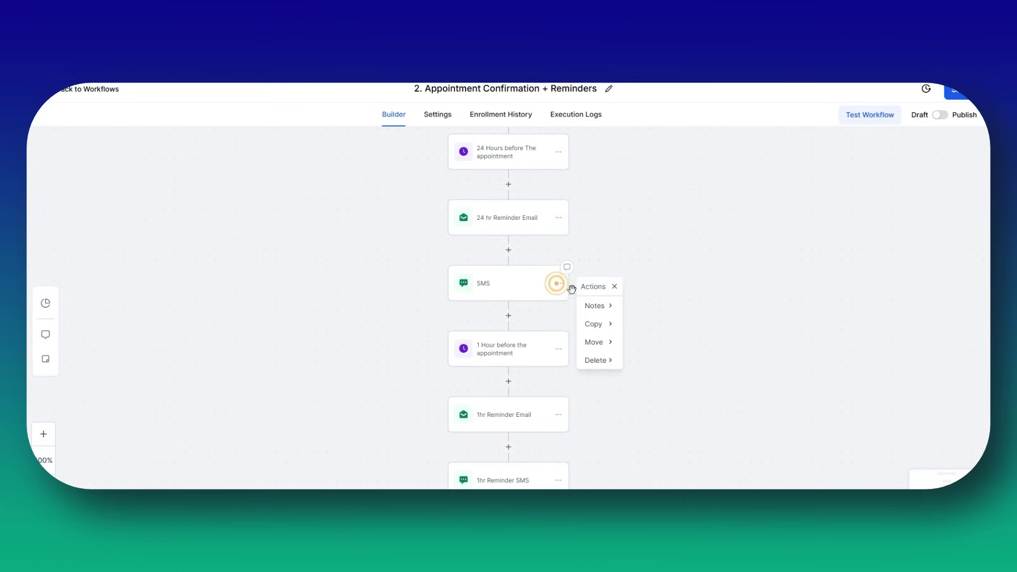
pyautogui.click(487, 287)
pyautogui.click(742, 227)
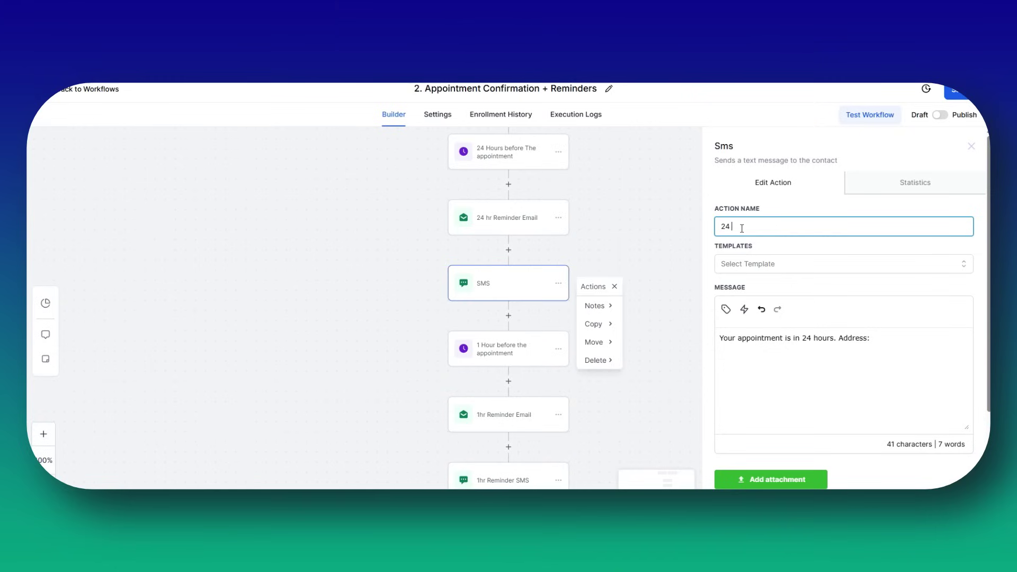
pyautogui.click(935, 484)
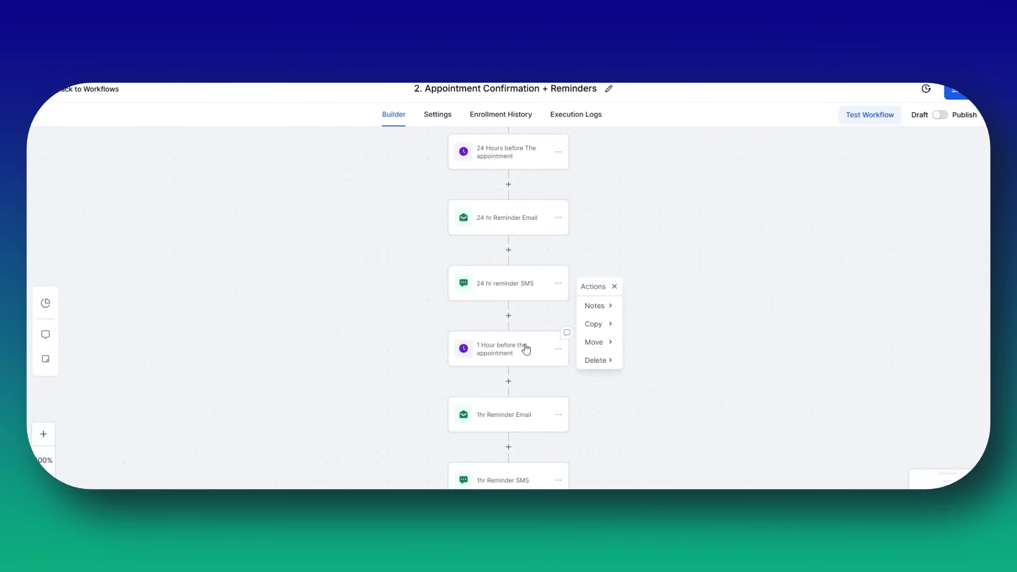
# Check the wait settings of "1 Hour before the appointment" and save the Appointment Confirmation + Reminders workflow.
pyautogui.click(487, 358)
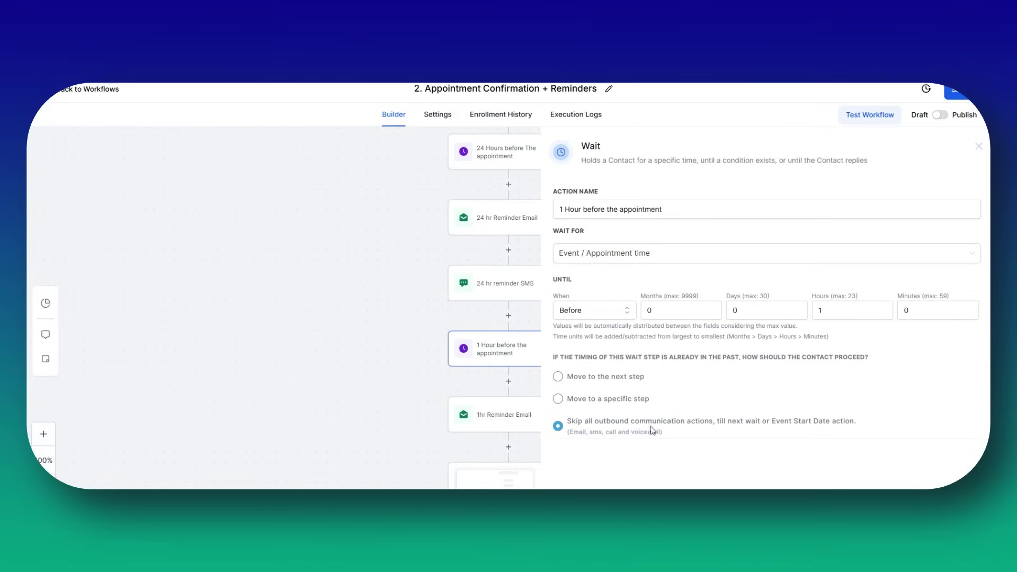
pyautogui.press('Escape')
pyautogui.scroll(-2, 729, 386)
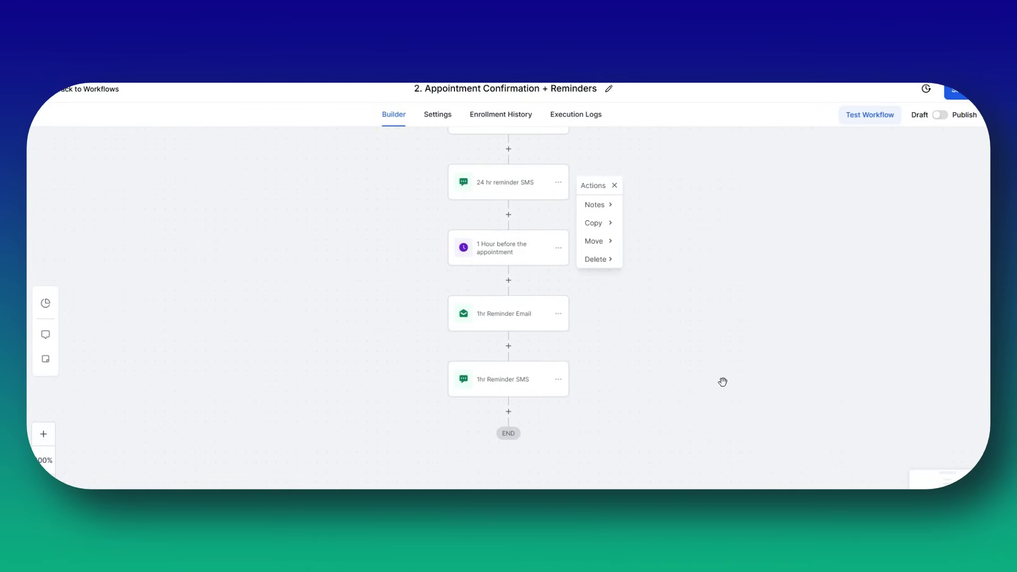
pyautogui.scroll(1, 723, 382)
pyautogui.click(963, 98)
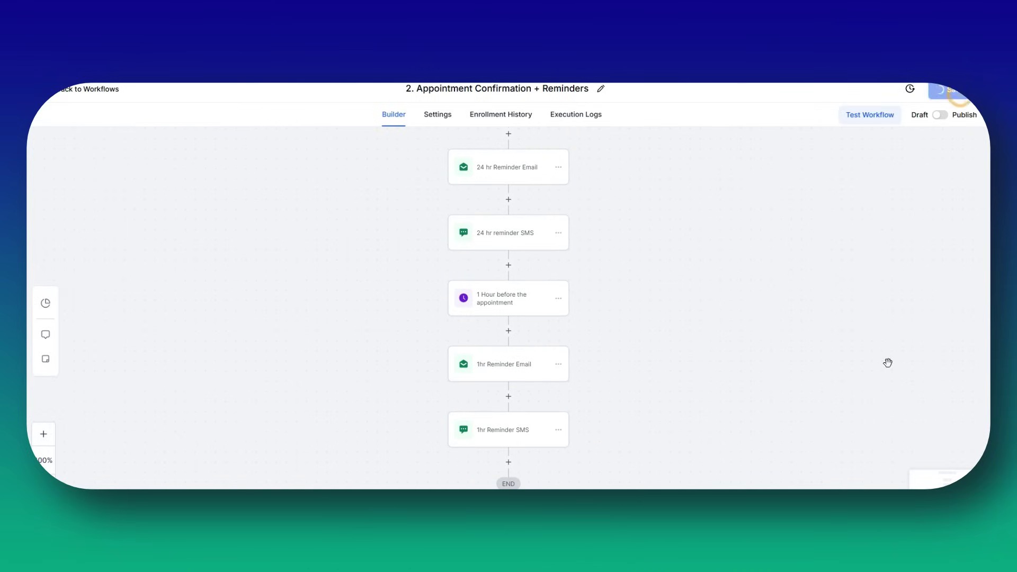